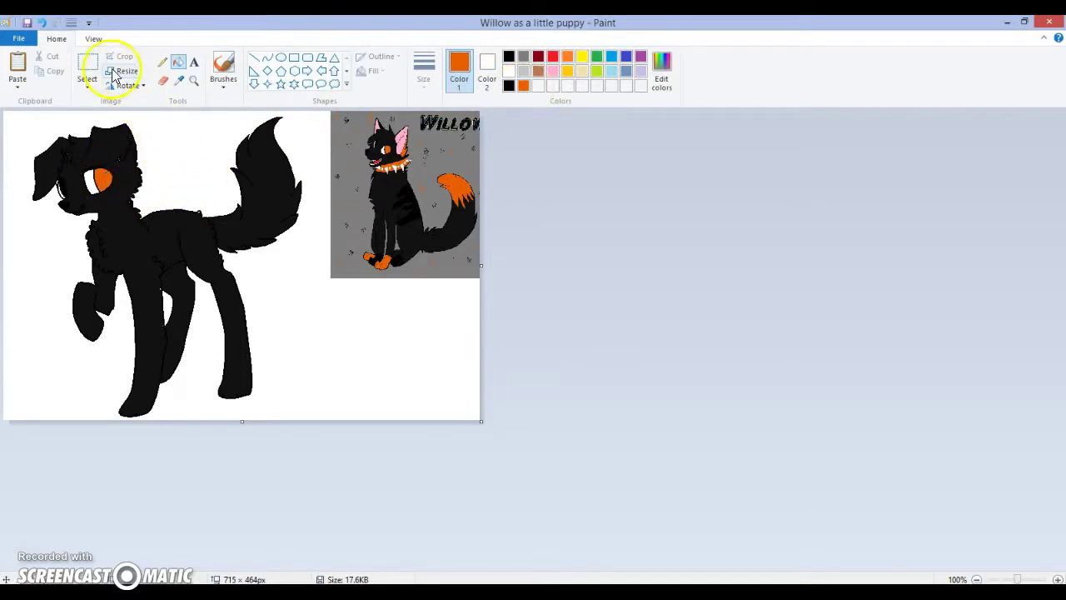
Close the outline of the puppy's near ear with a pencil line and fill the ear with dark orange
click(163, 70)
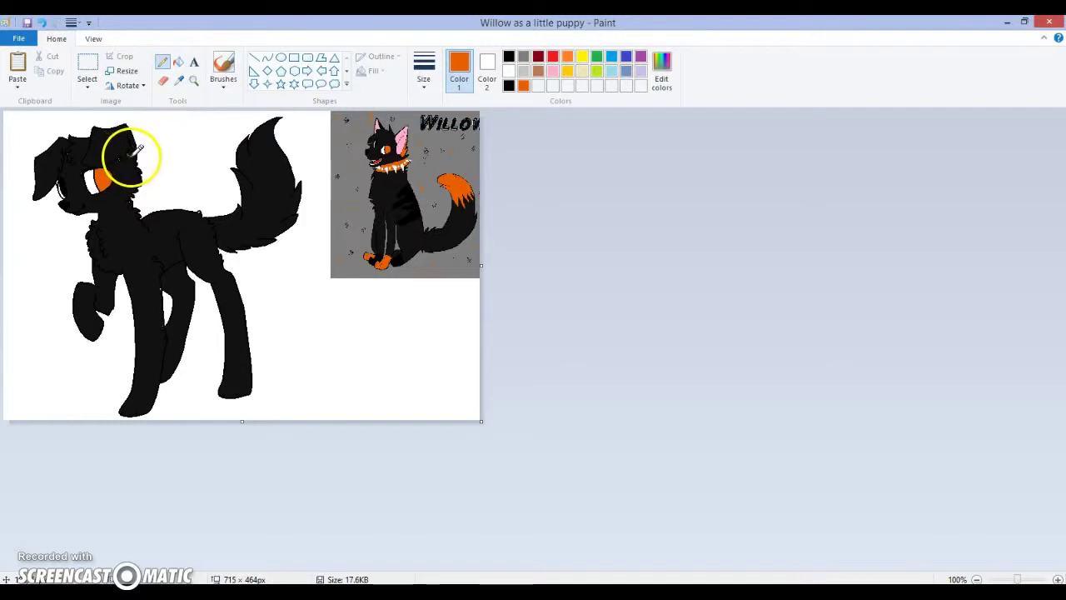
click(177, 62)
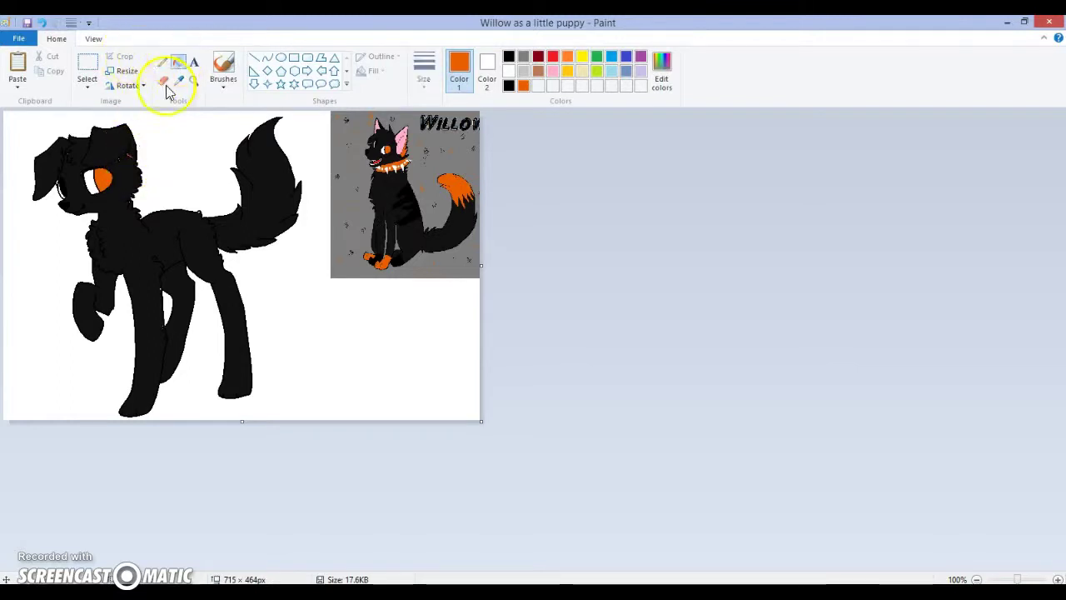
click(124, 133)
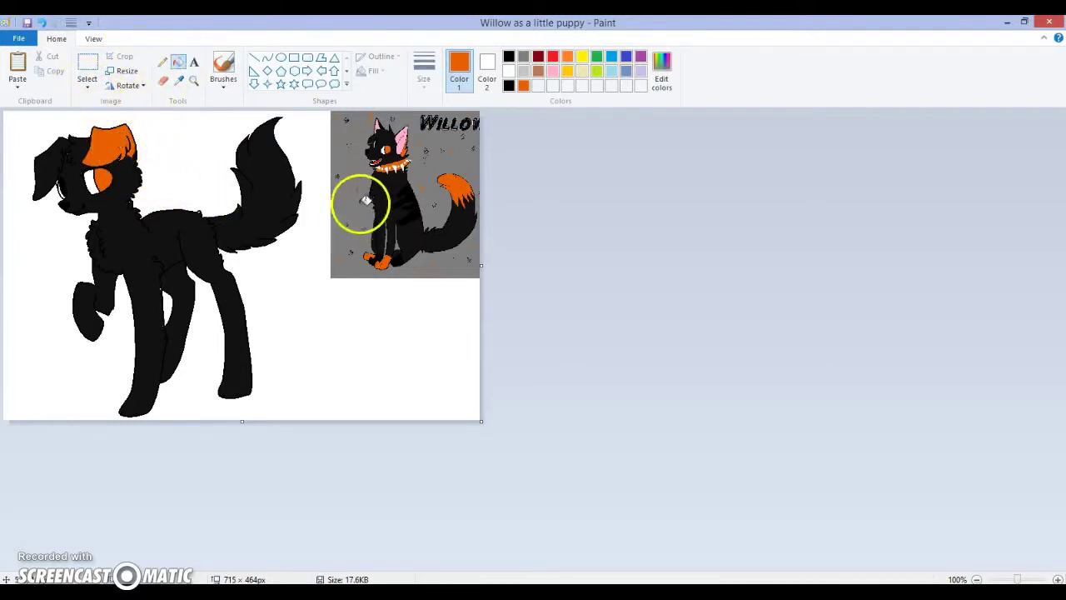
Examine the markings on the Willow reference picture up close, including the ears, back stripes, paws and tail
click(193, 80)
click(433, 161)
click(466, 174)
click(939, 228)
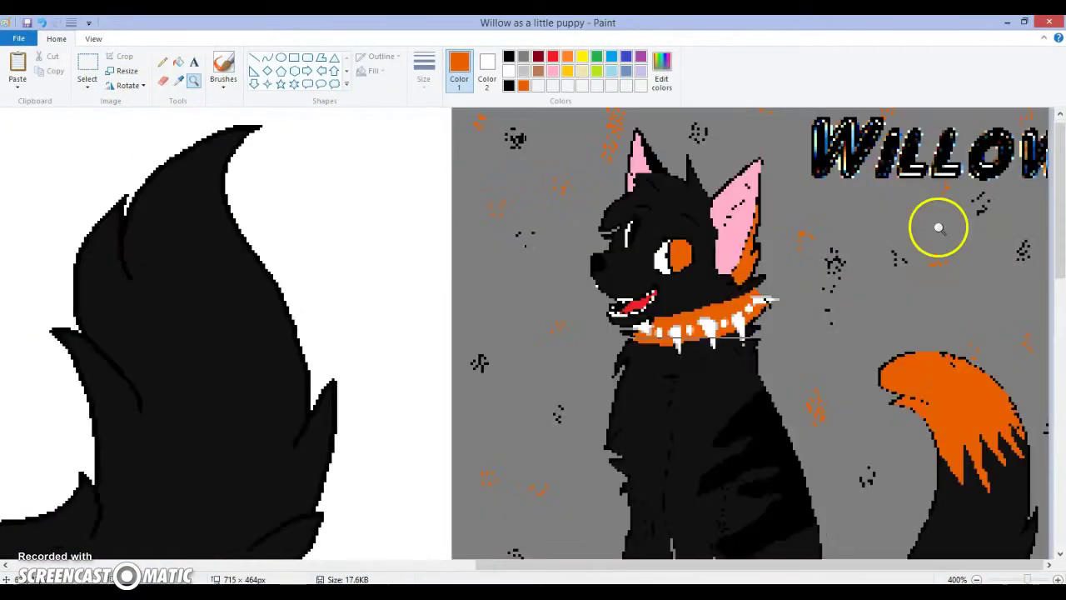
click(709, 187)
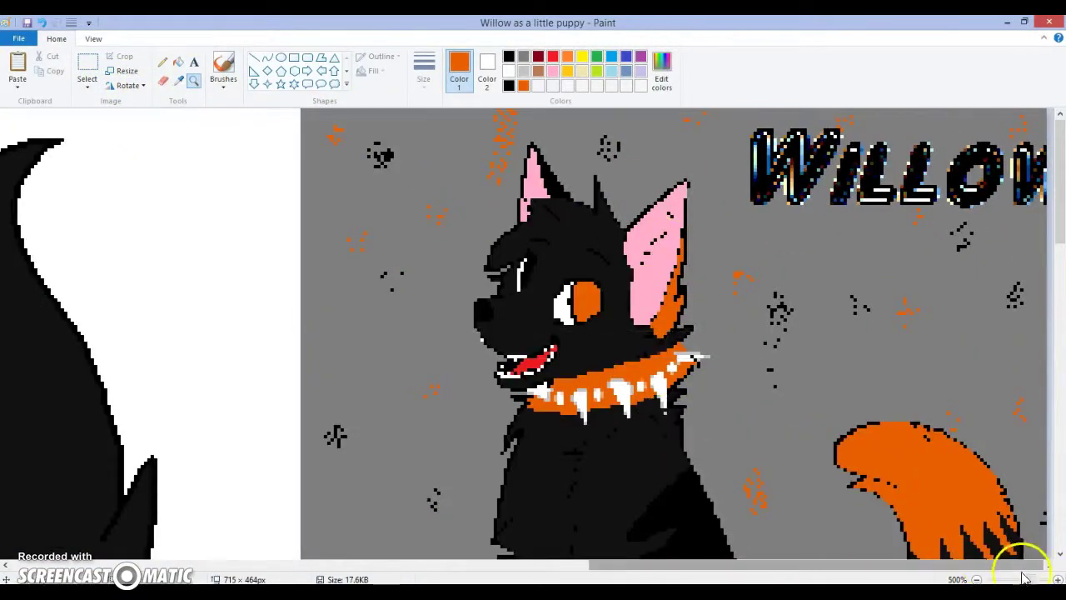
click(977, 580)
click(977, 580)
click(976, 579)
click(977, 579)
click(977, 580)
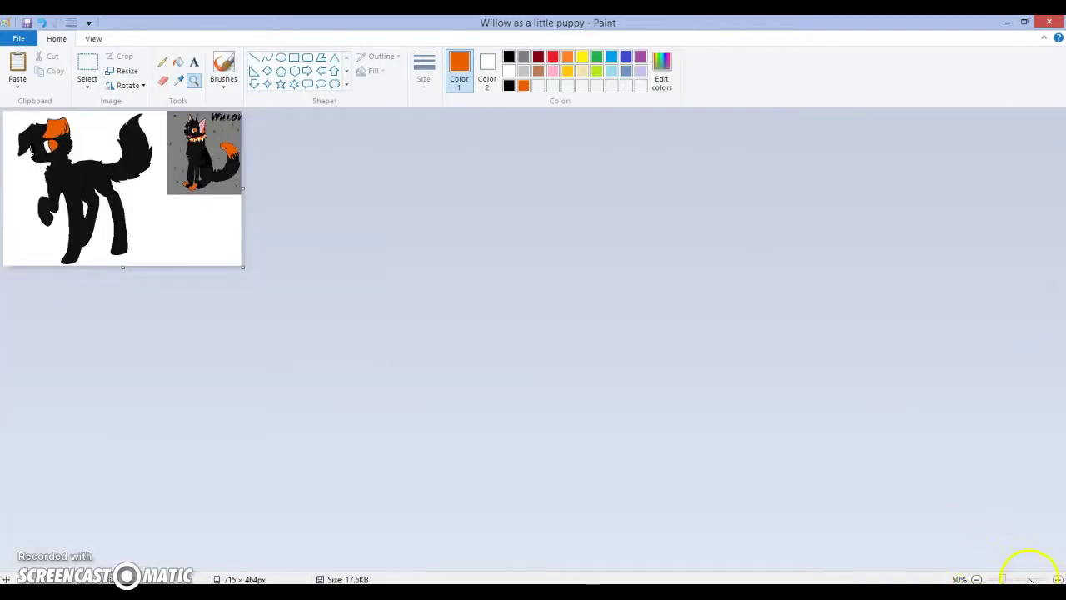
click(1059, 581)
click(1059, 581)
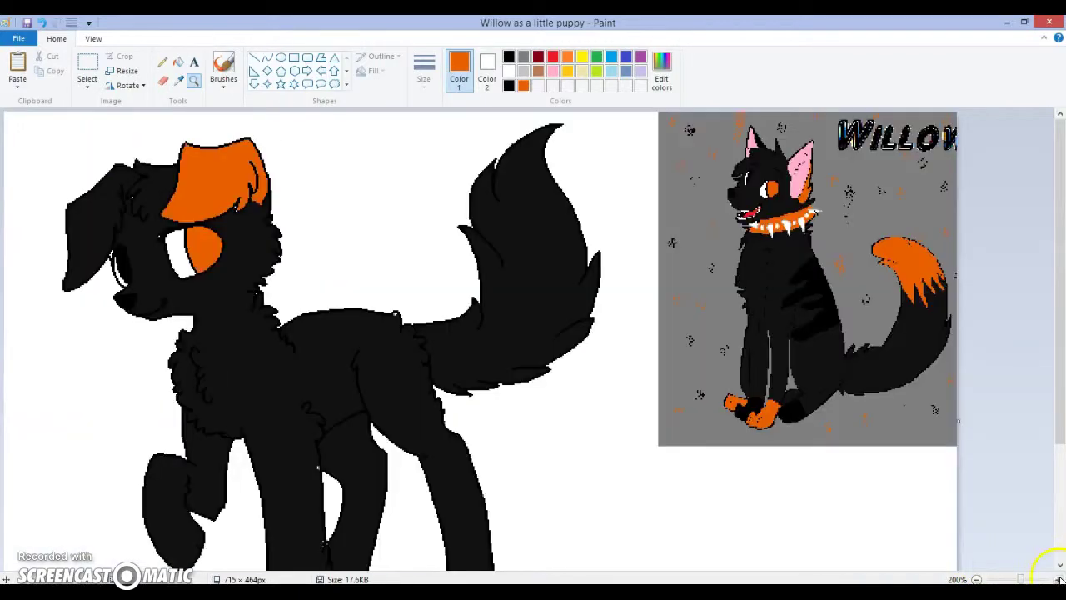
Separate the puppy's far ear from the head with a black pencil line and fill the ear black
click(178, 63)
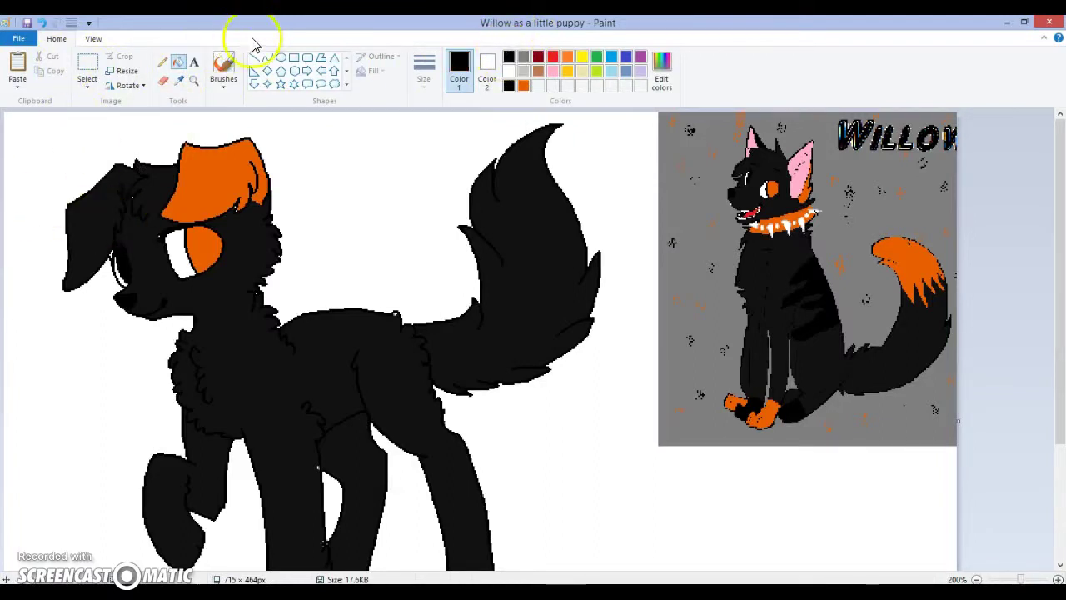
click(162, 61)
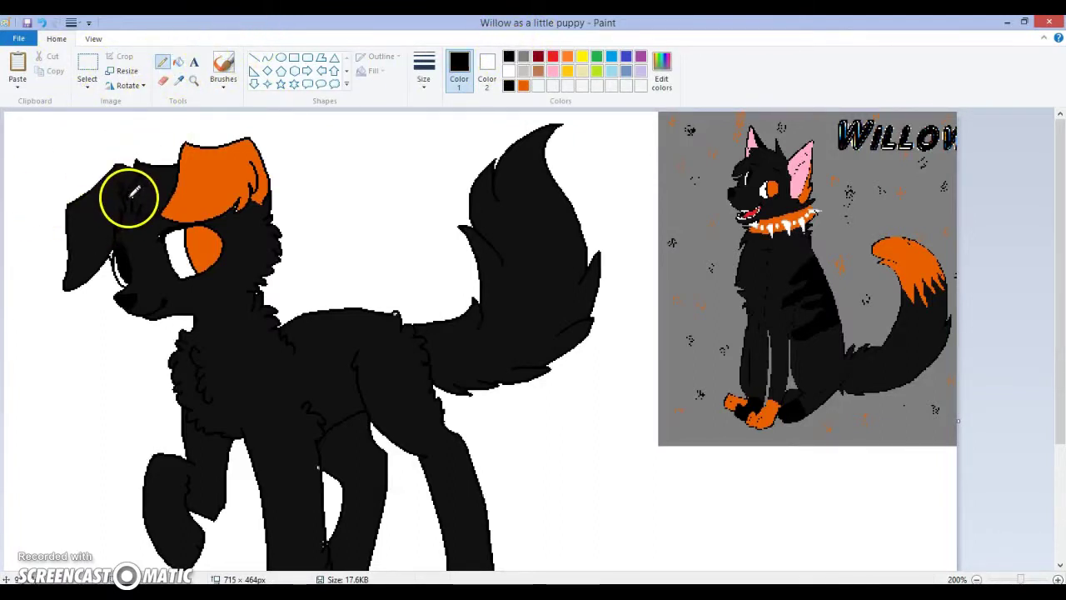
click(177, 64)
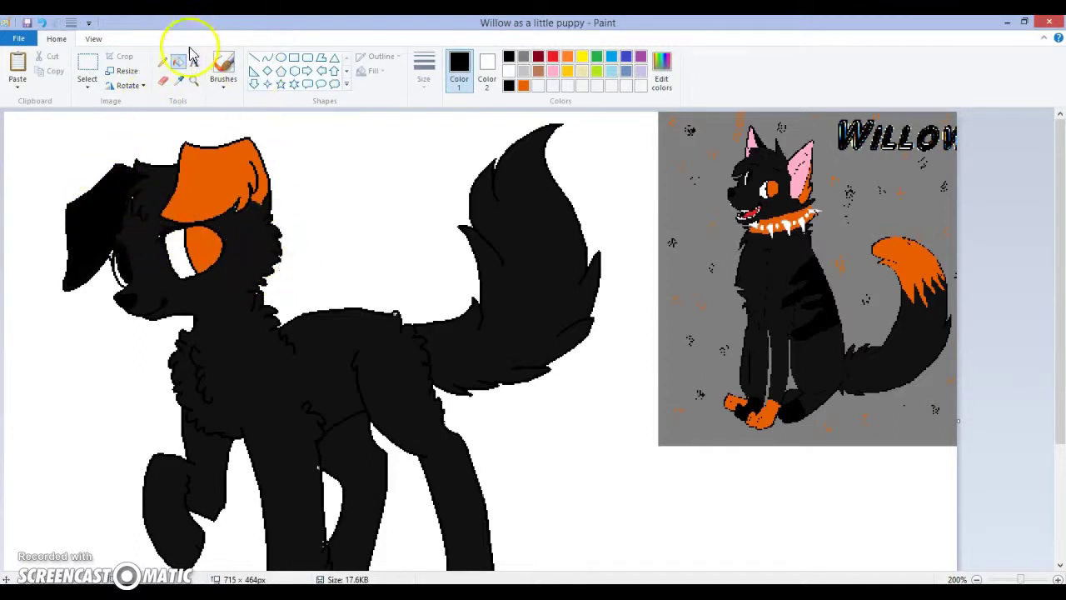
Draw pointed stripe outlines down the puppy's back with the pencil and fill the stripes black
click(163, 62)
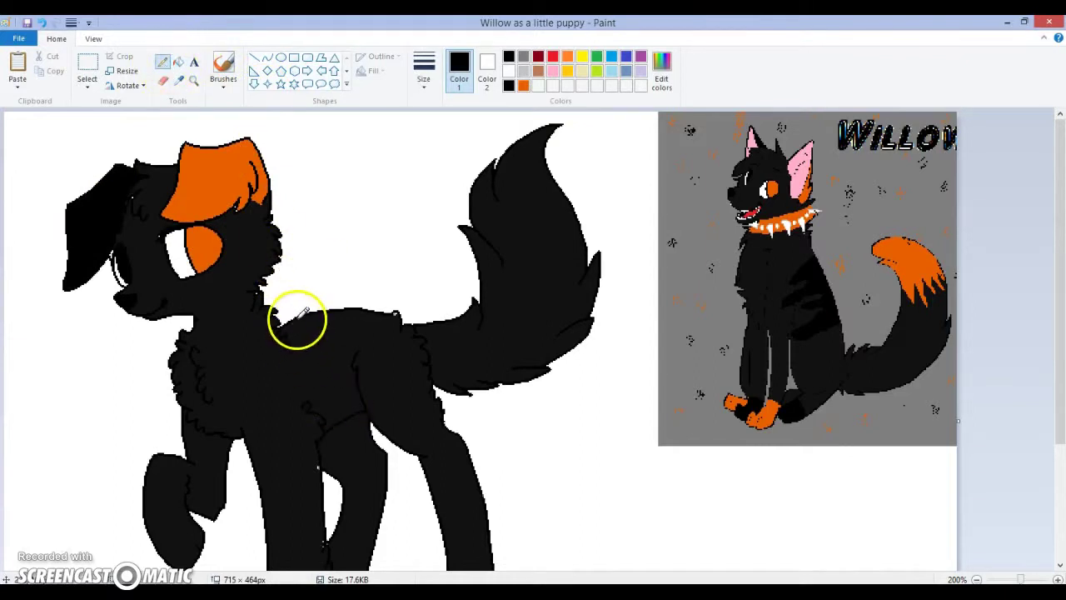
mouse_move(295, 322)
mouse_down()
mouse_move(311, 381)
mouse_move(318, 344)
mouse_move(342, 410)
mouse_up()
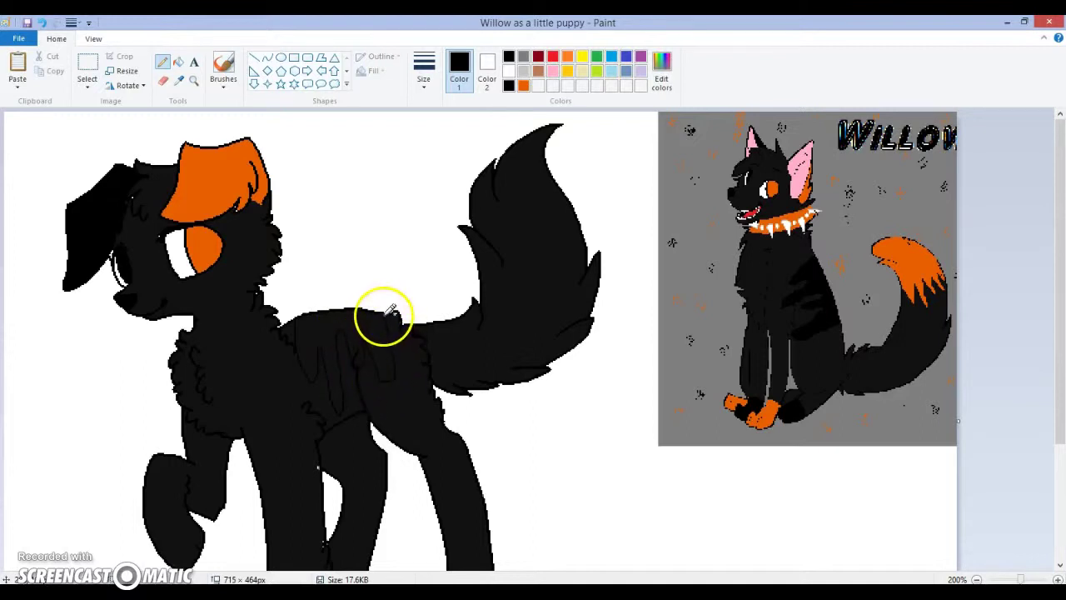
click(179, 63)
click(348, 329)
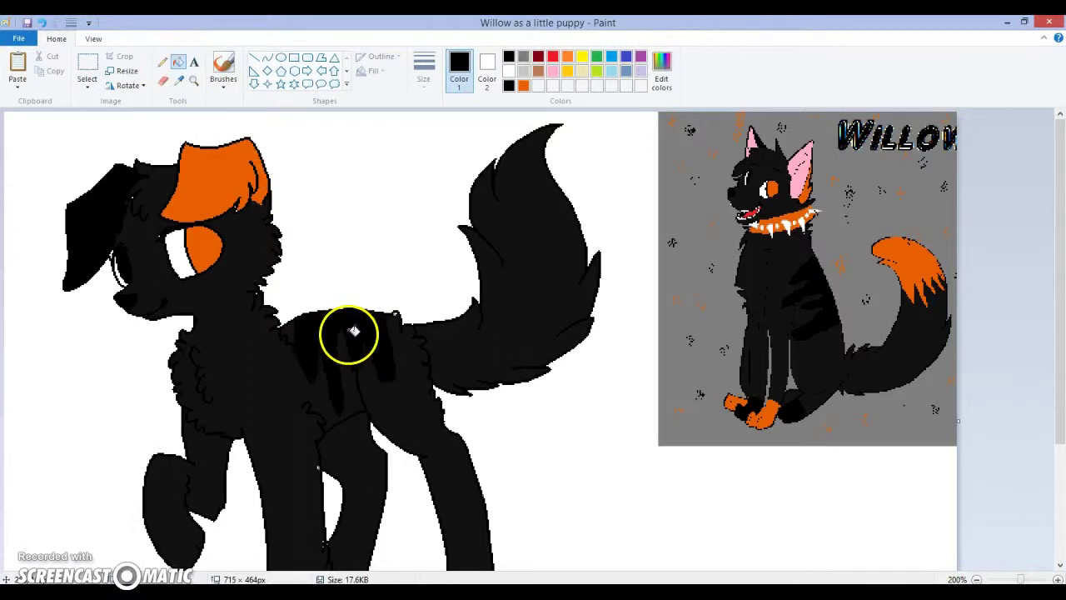
click(450, 390)
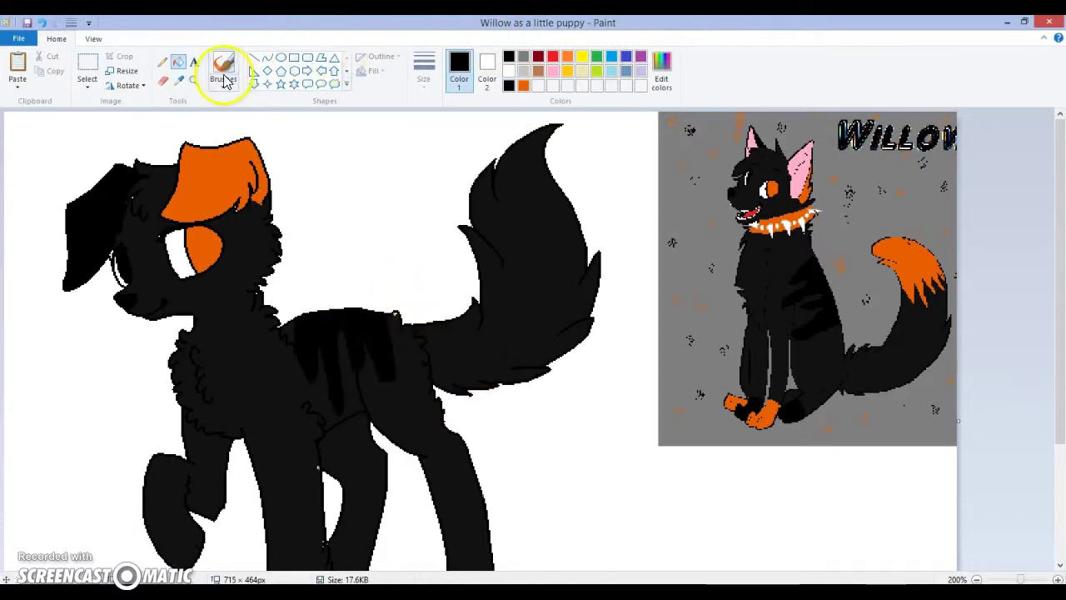
Draw boundary lines above all four paws, black on the raised front and rearmost hind legs, orange on the other two
click(167, 63)
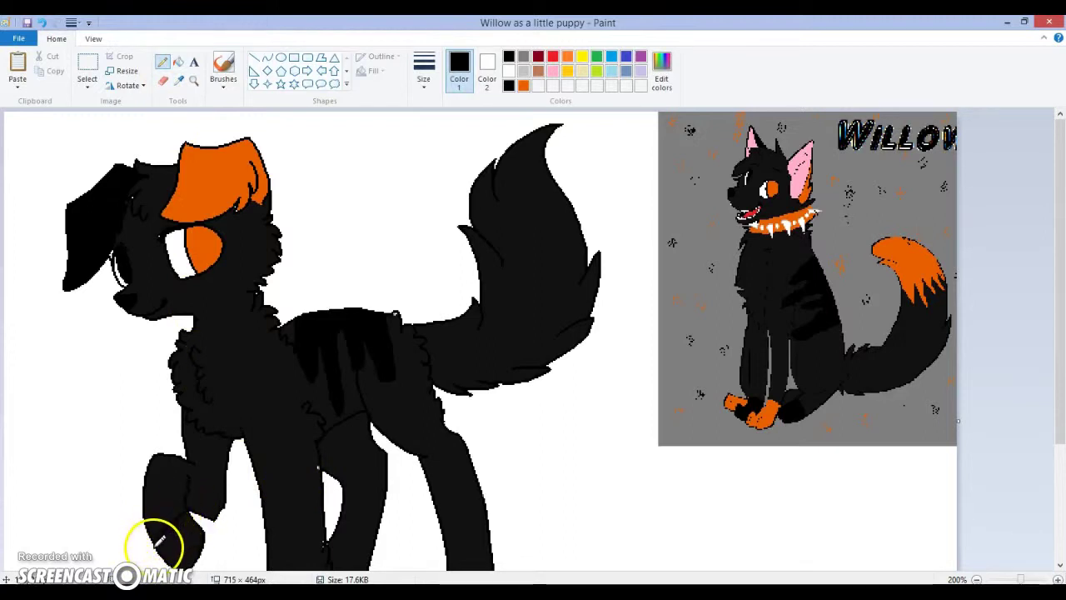
drag(1059, 350, 1062, 443)
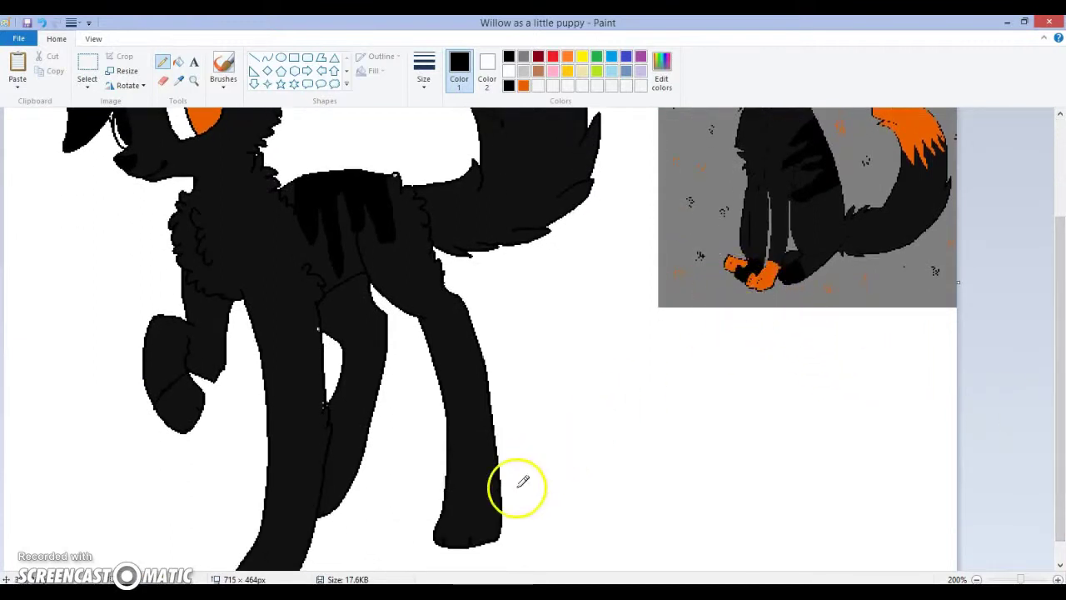
drag(443, 502, 503, 491)
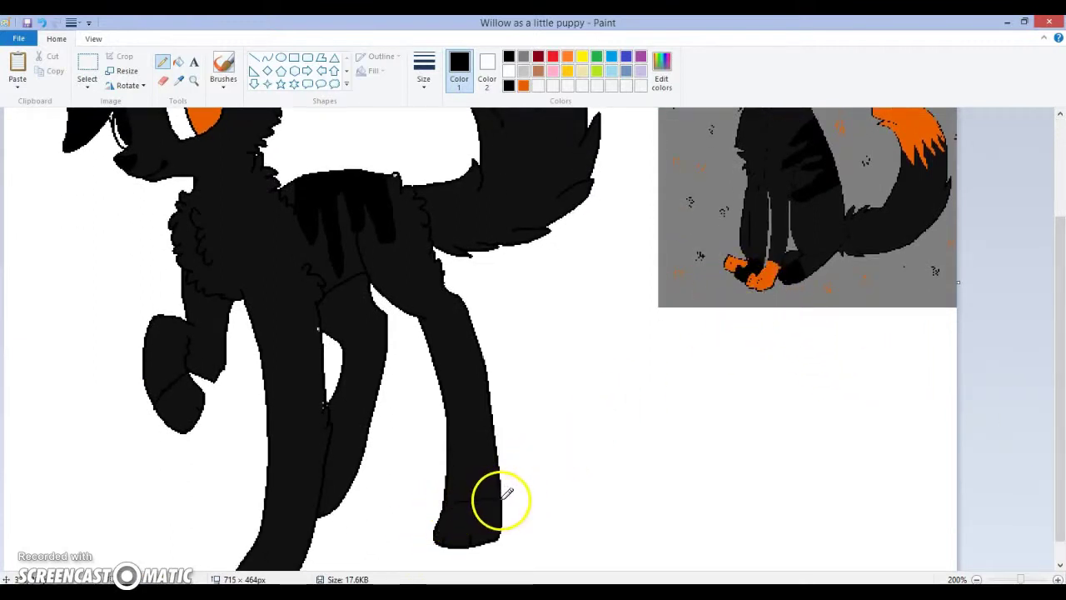
click(523, 84)
drag(331, 453, 363, 471)
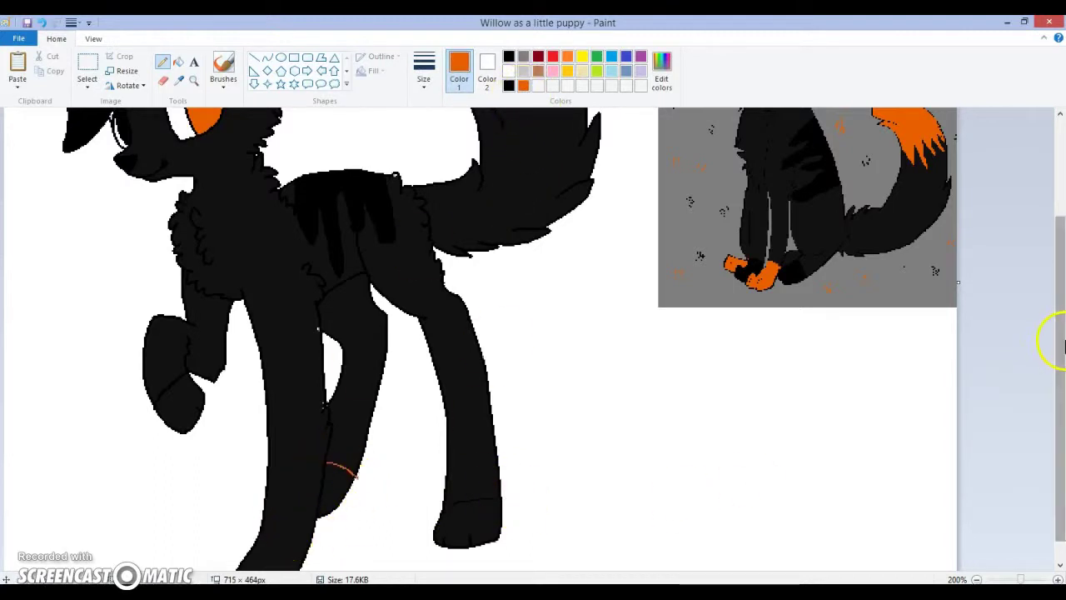
drag(1055, 341, 1059, 367)
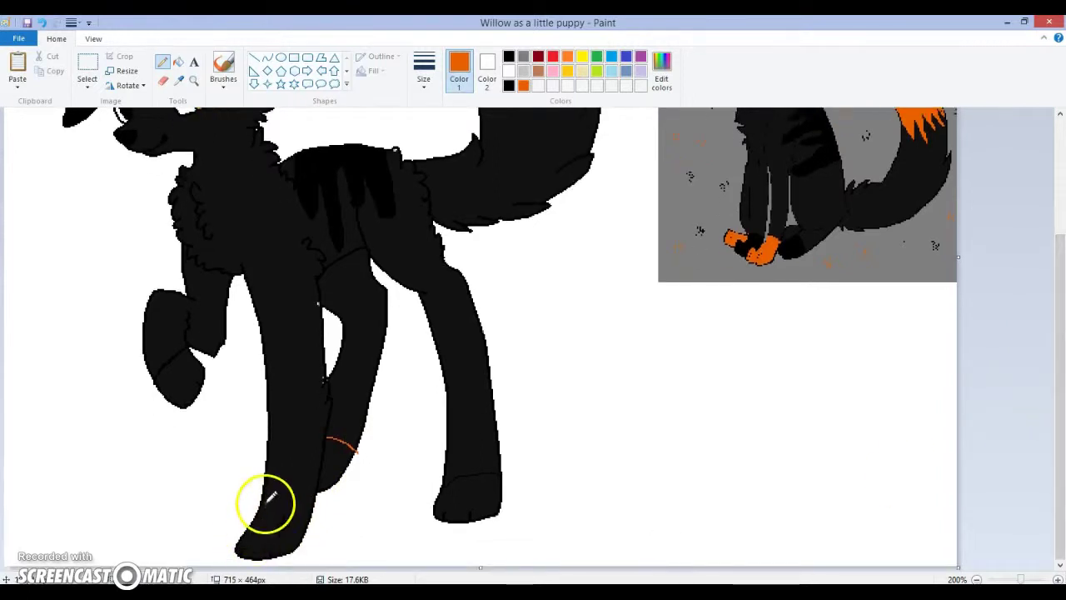
drag(266, 498, 310, 523)
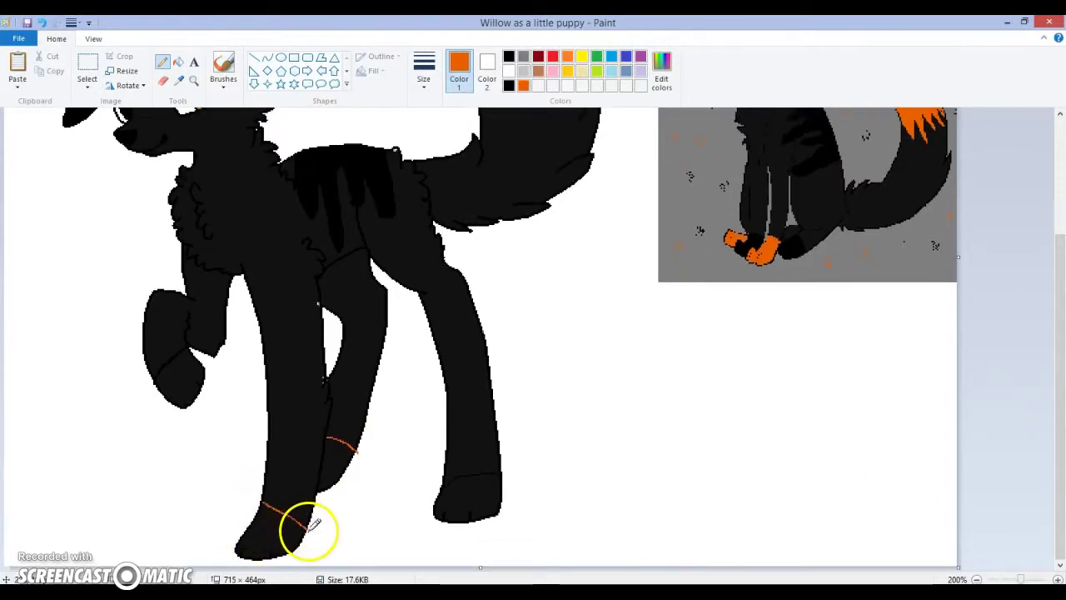
Fill the standing front paw and its neighbouring hind paw orange, and the raised front paw and rearmost hind paw black
click(180, 63)
click(288, 526)
click(343, 450)
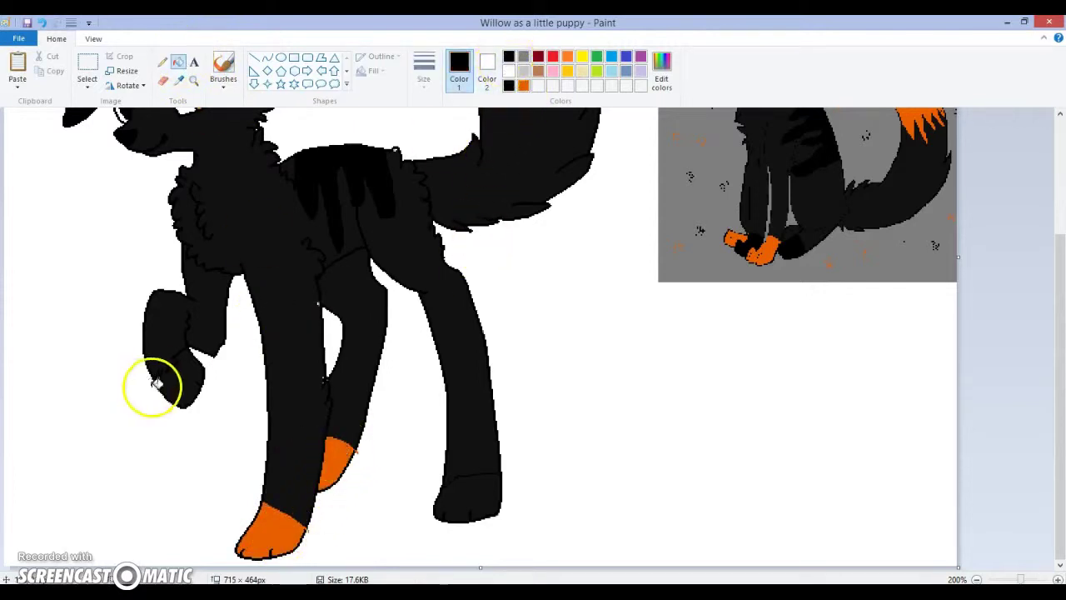
click(186, 374)
click(492, 489)
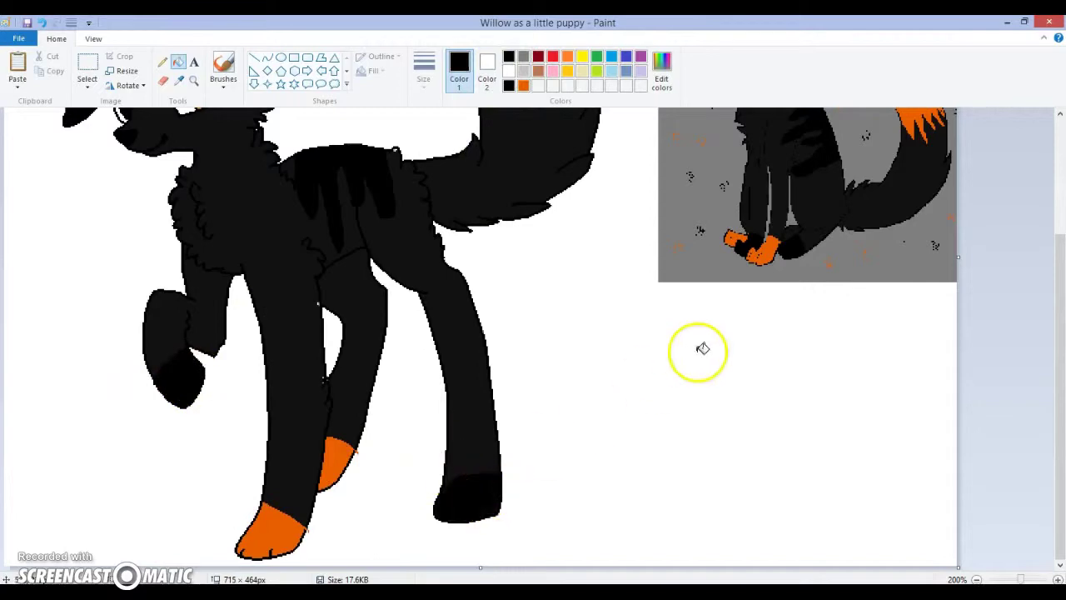
Draw a jagged black fur boundary across the puppy's tail and fill the tail tip with dark orange
drag(1054, 278, 1056, 90)
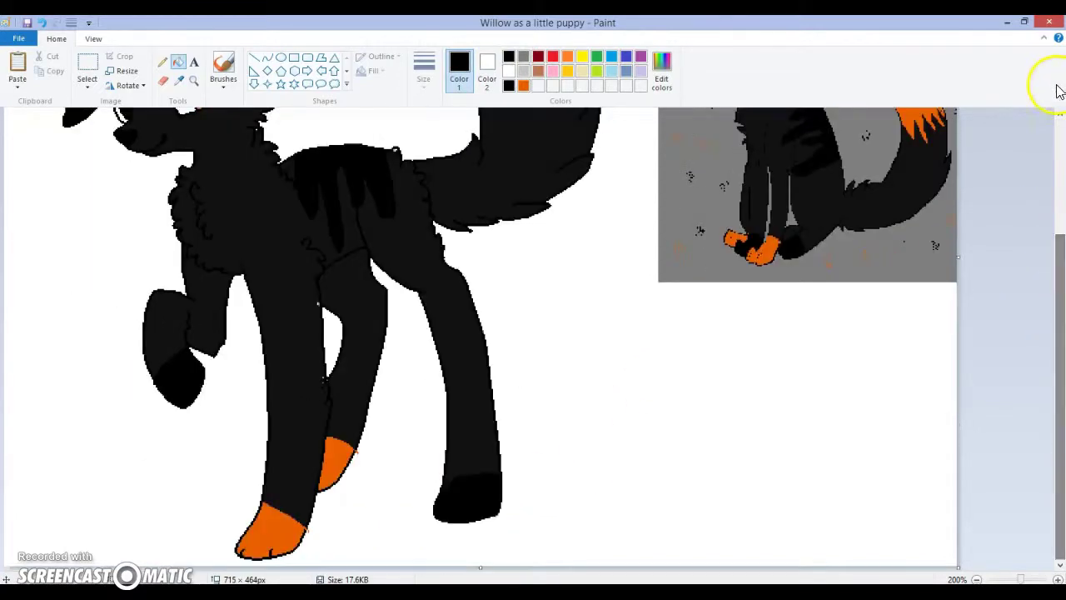
drag(1061, 372, 1062, 186)
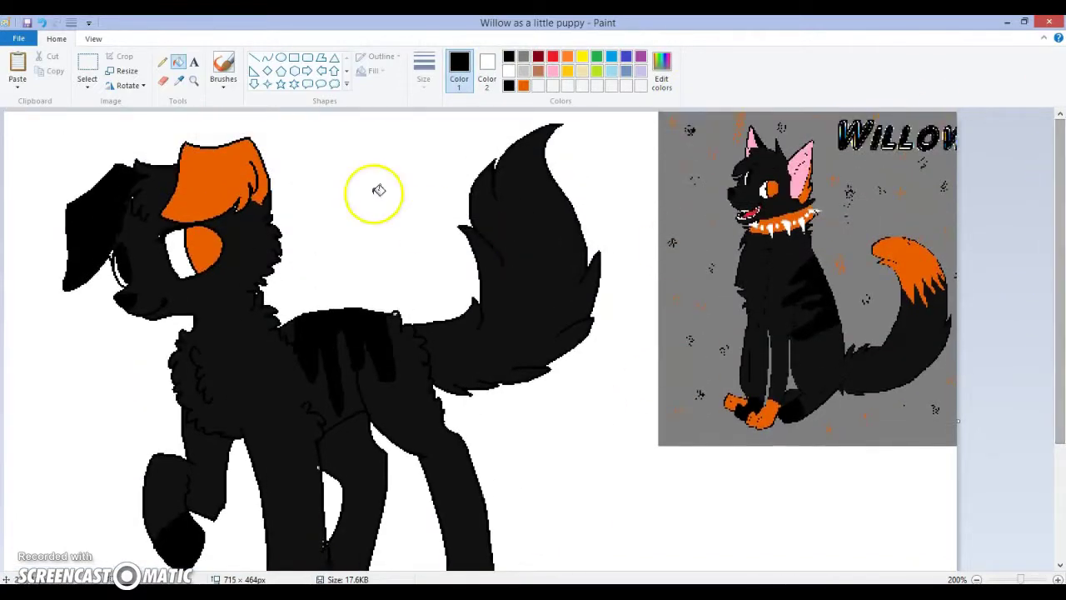
click(162, 62)
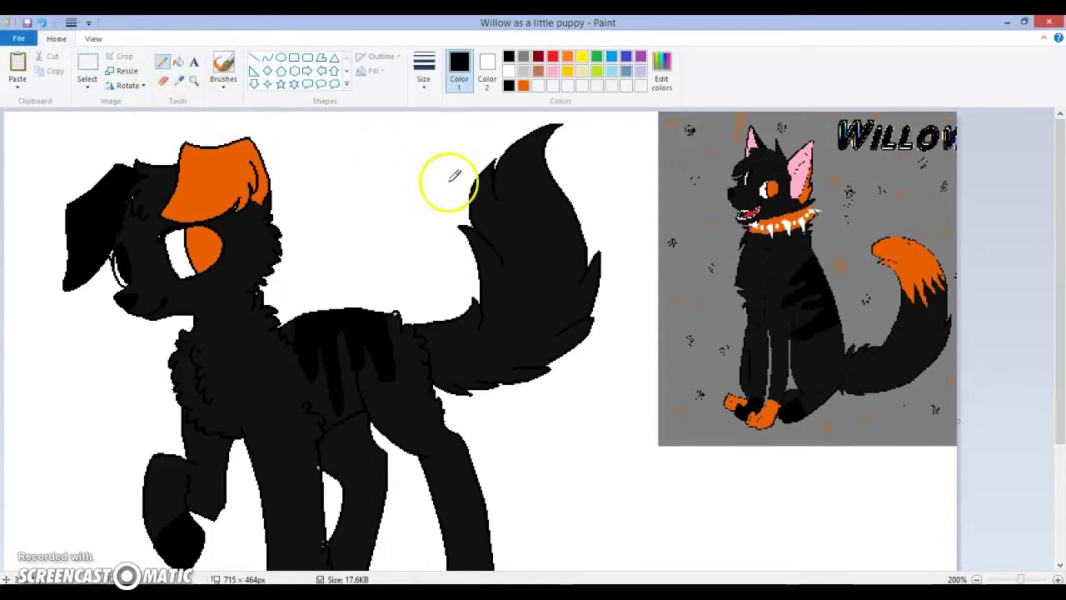
mouse_move(494, 205)
mouse_down()
mouse_move(478, 243)
mouse_move(475, 209)
mouse_move(494, 243)
mouse_move(495, 228)
mouse_move(514, 282)
mouse_move(514, 231)
mouse_move(526, 250)
mouse_move(529, 238)
mouse_move(536, 263)
mouse_move(540, 220)
mouse_move(558, 256)
mouse_move(552, 220)
mouse_move(572, 236)
mouse_move(558, 205)
mouse_move(579, 223)
mouse_up()
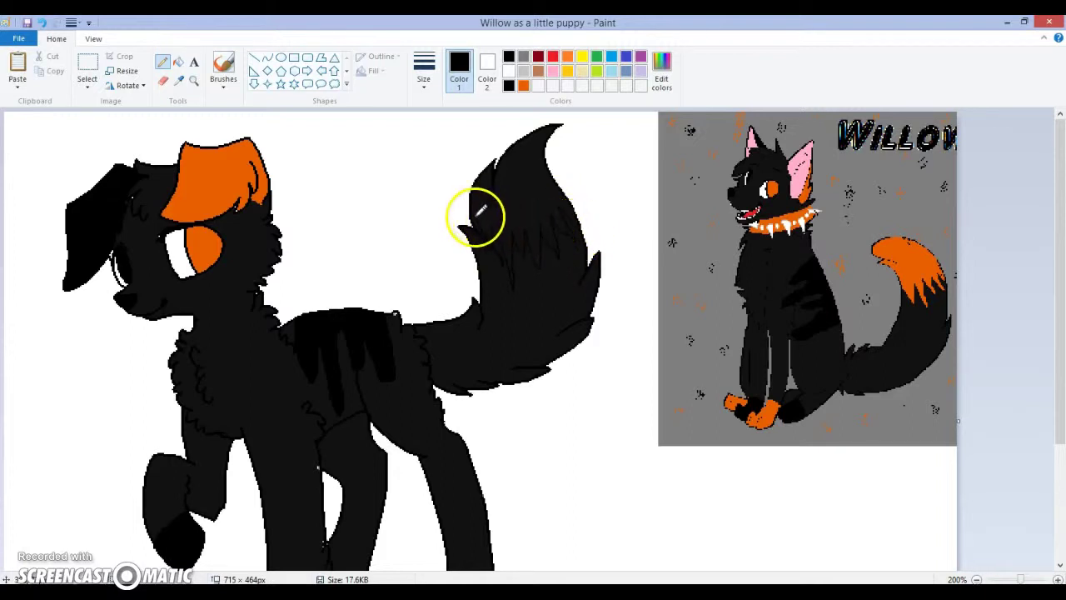
drag(469, 208, 487, 159)
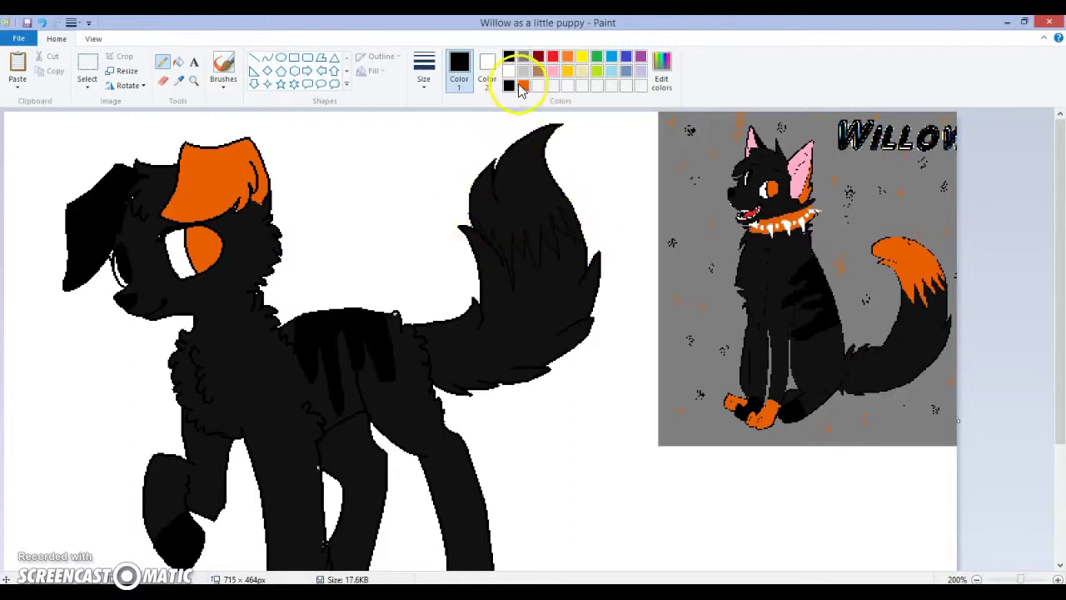
click(177, 65)
click(525, 184)
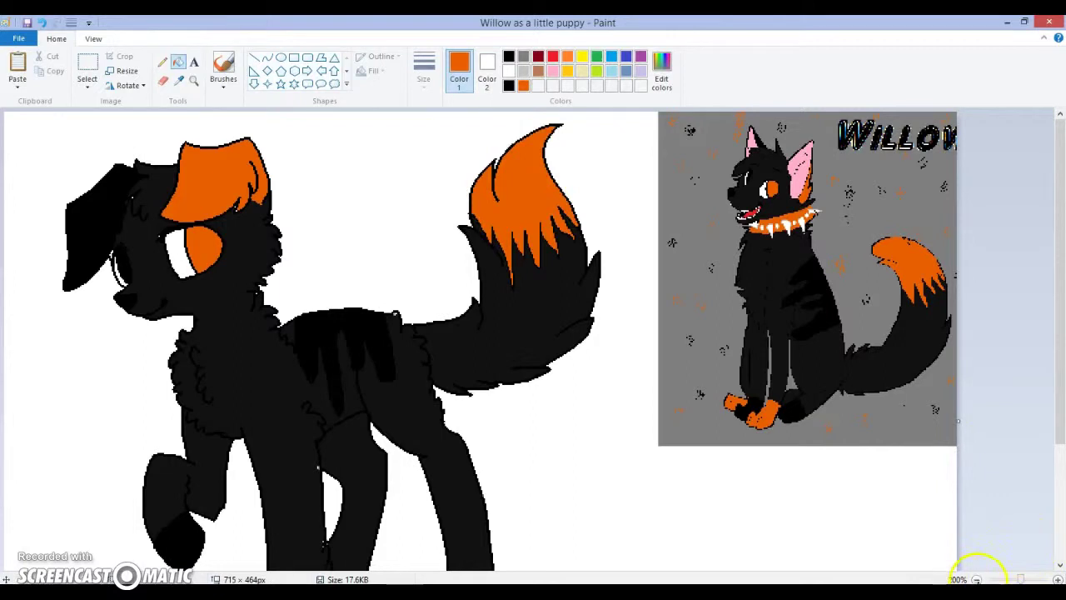
Remove the Willow reference picture from the drawing and narrow the canvas to 594 px wide
click(975, 579)
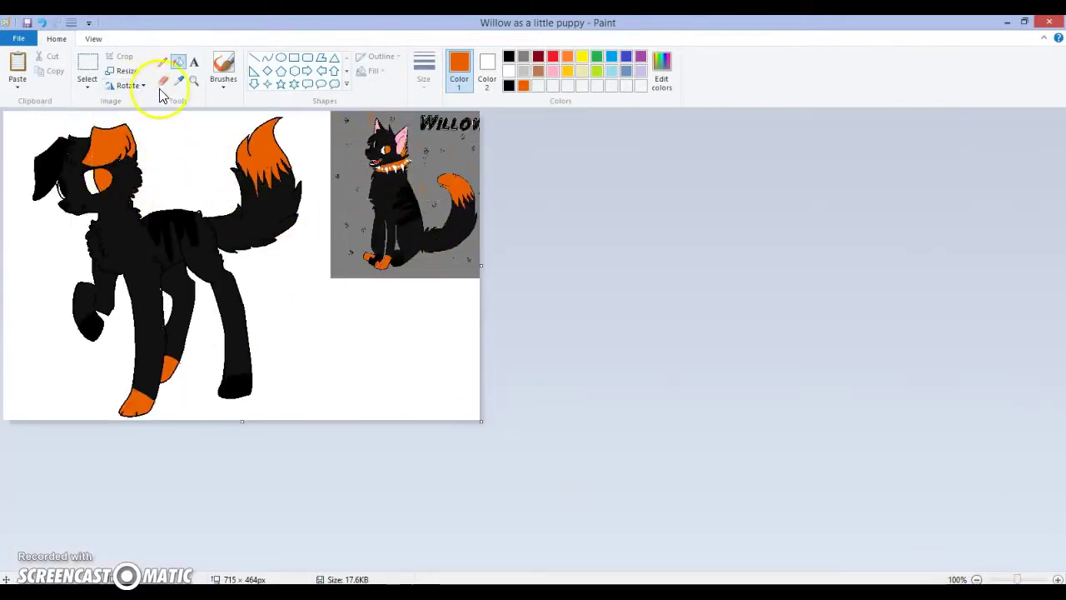
click(87, 68)
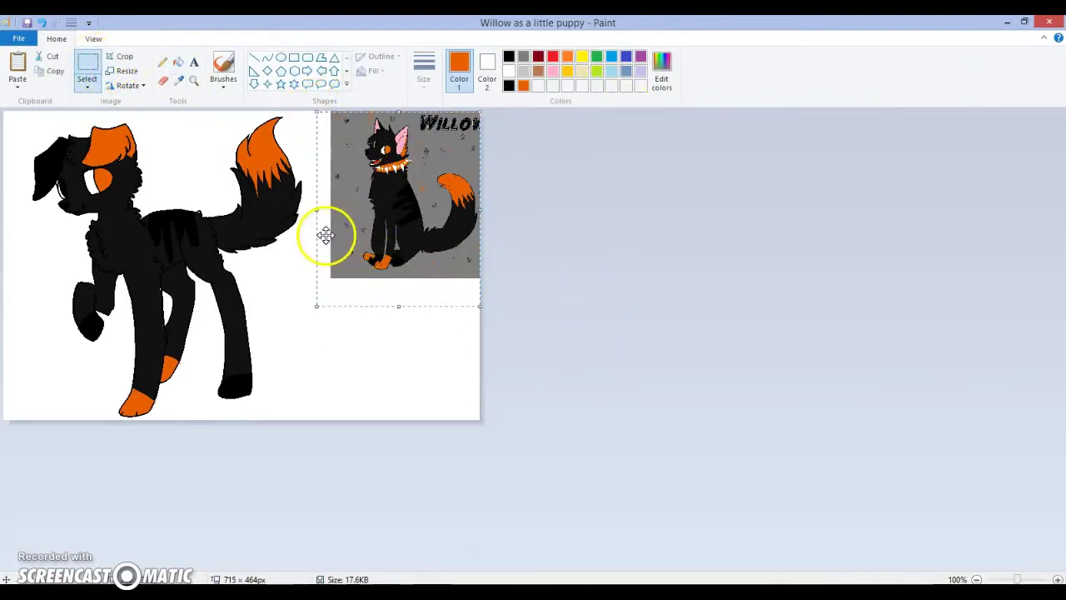
drag(325, 236, 569, 222)
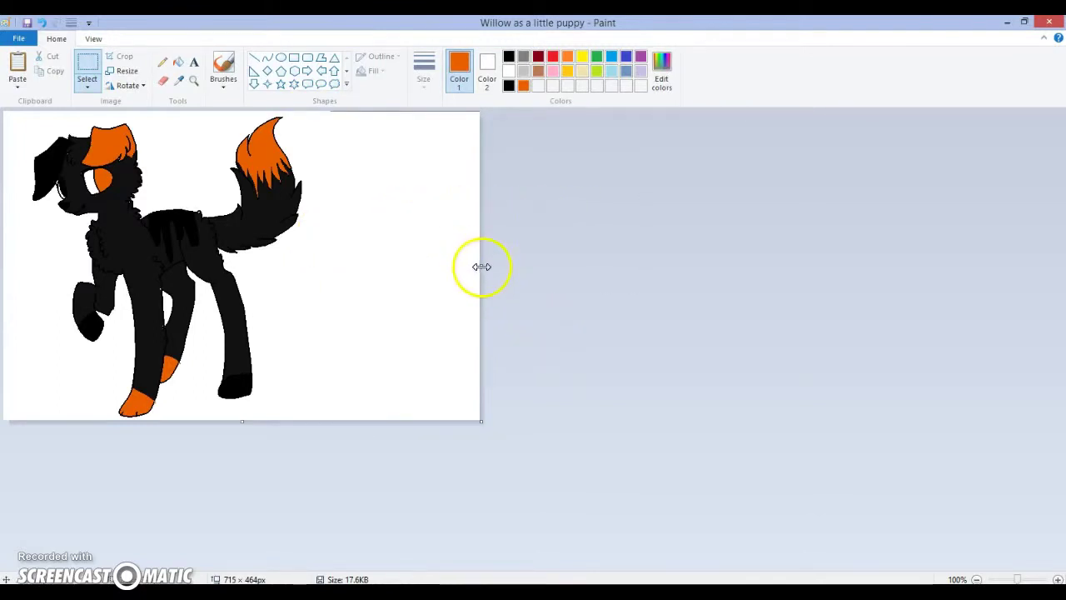
mouse_move(481, 266)
mouse_down()
mouse_move(300, 283)
mouse_move(363, 283)
mouse_move(400, 268)
mouse_up()
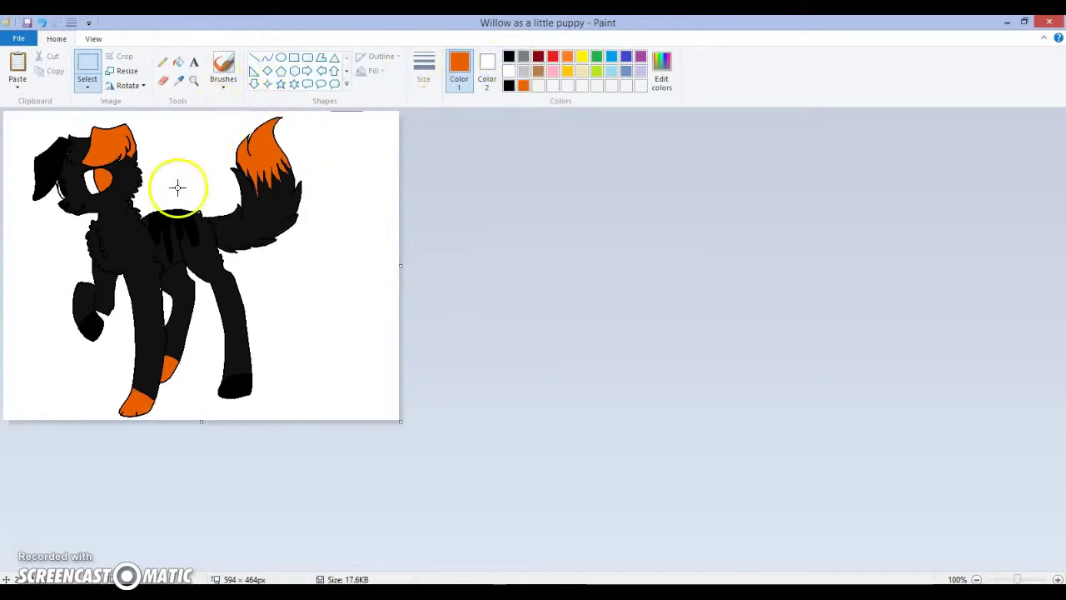
Fill the white background around the puppy with a lighter orange
click(178, 61)
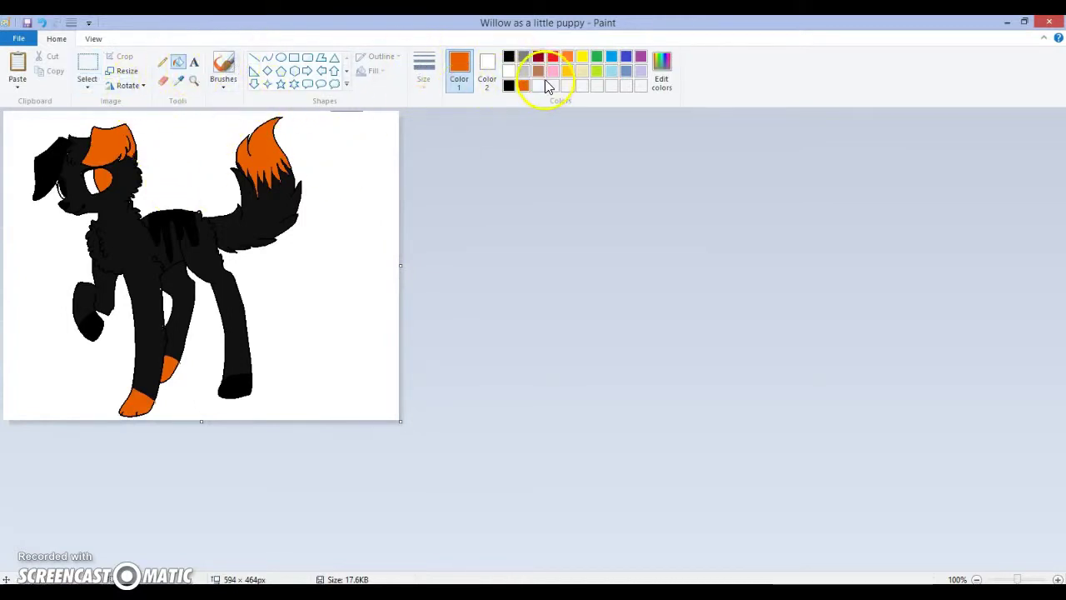
click(367, 171)
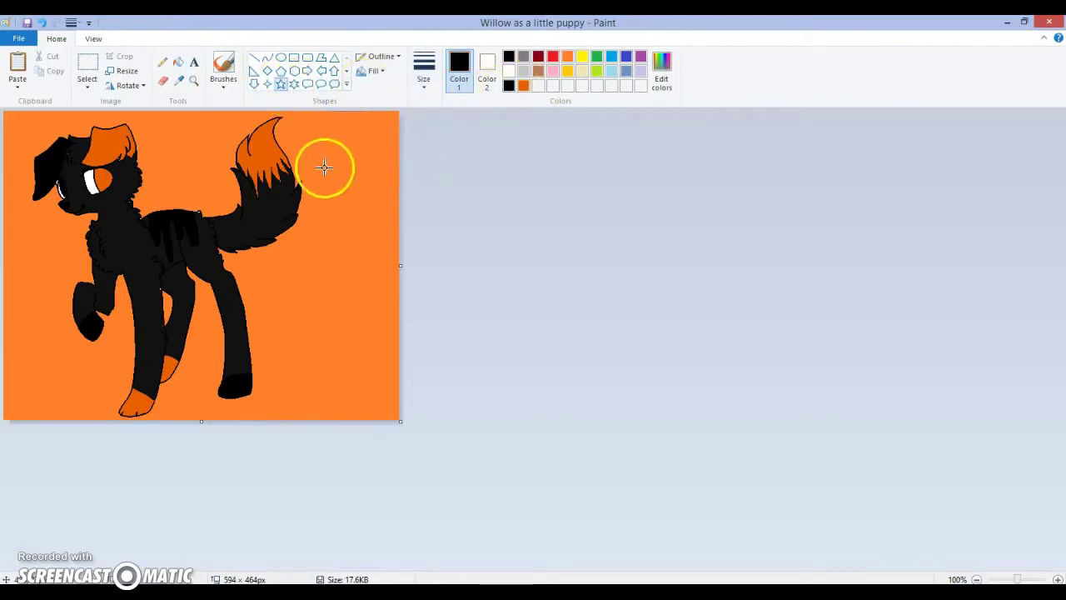
Draw a black five-point star outline in the upper corner of the canvas beside the tail tip
drag(330, 133, 407, 207)
drag(356, 181, 348, 180)
click(355, 290)
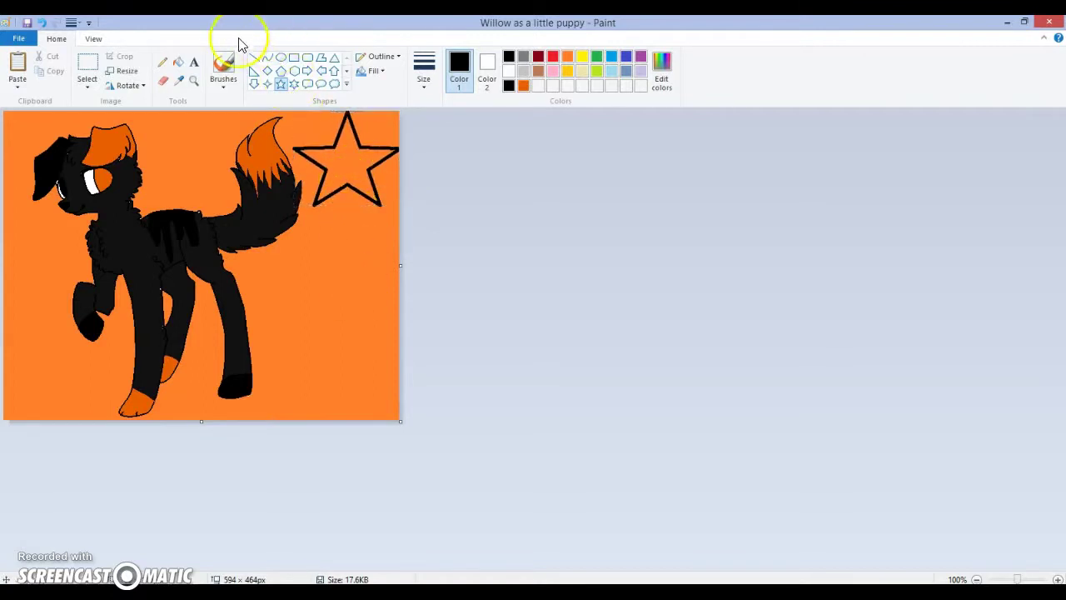
Fill the interior of the star outline with black
click(178, 62)
click(337, 163)
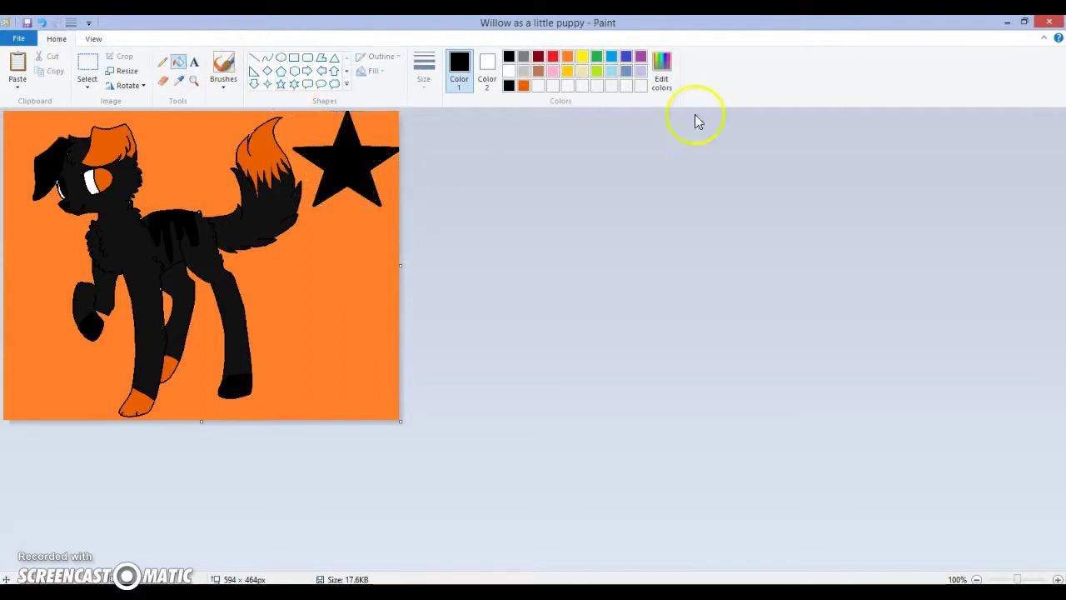
click(1007, 23)
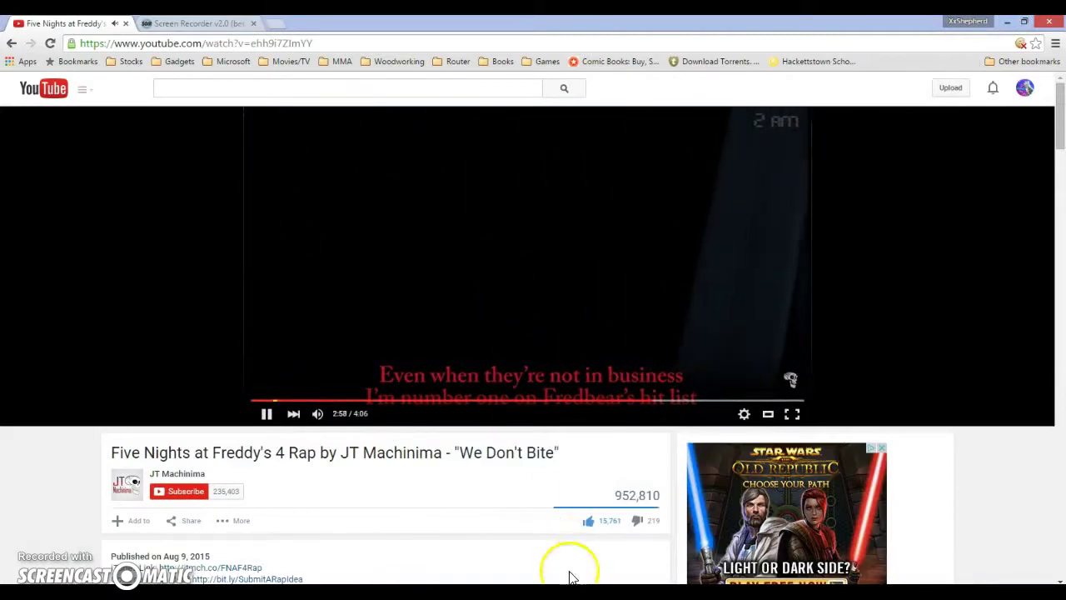
key(alt+Tab)
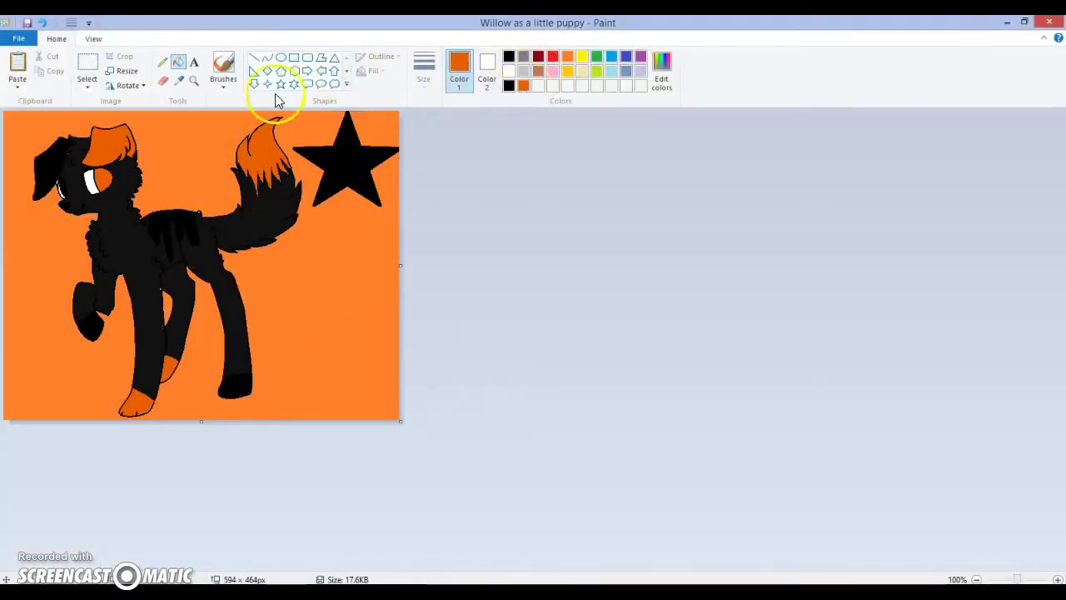
Draw two small dark orange oval eyes side by side on the black star and fill them with the same colour
click(281, 56)
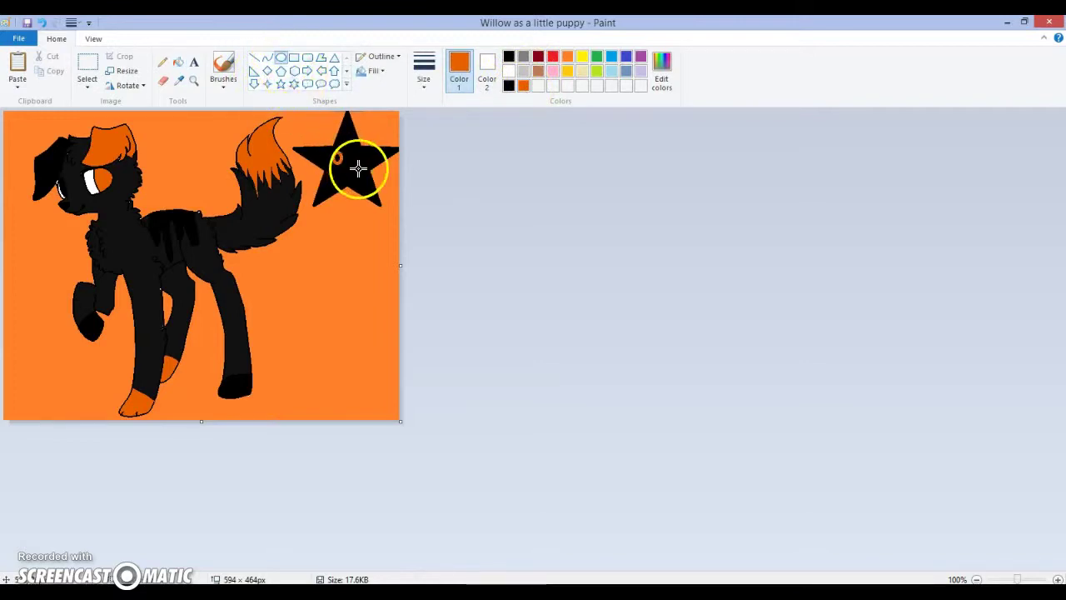
drag(354, 158, 358, 163)
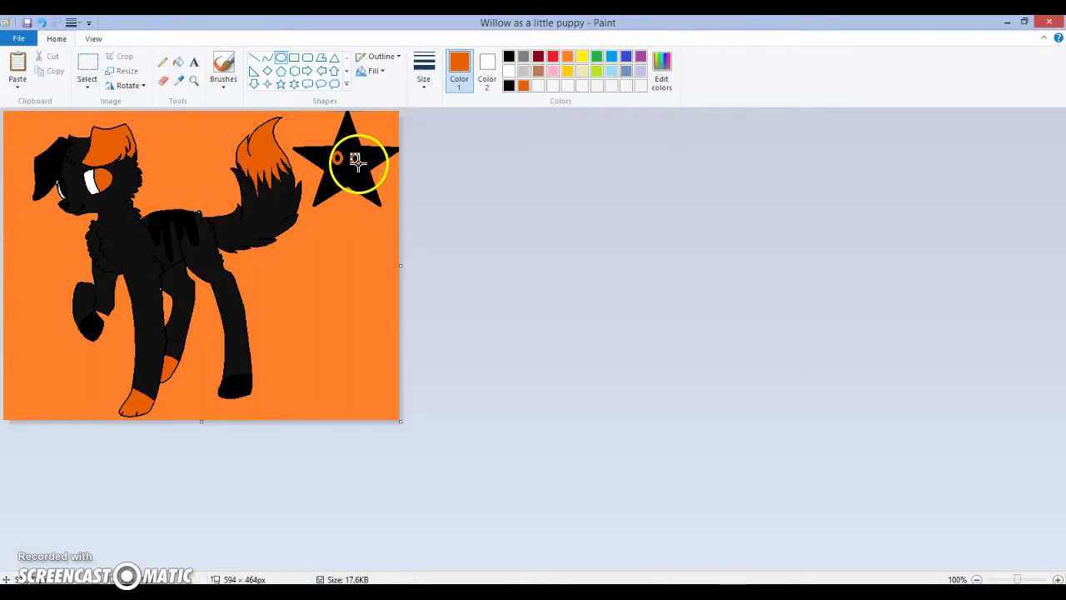
click(369, 181)
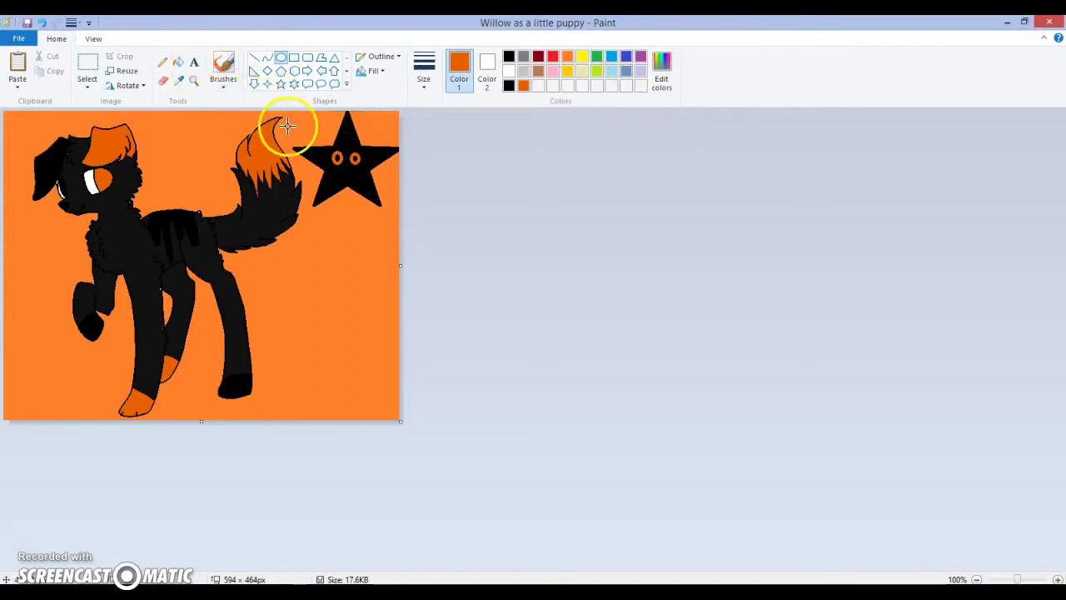
click(178, 62)
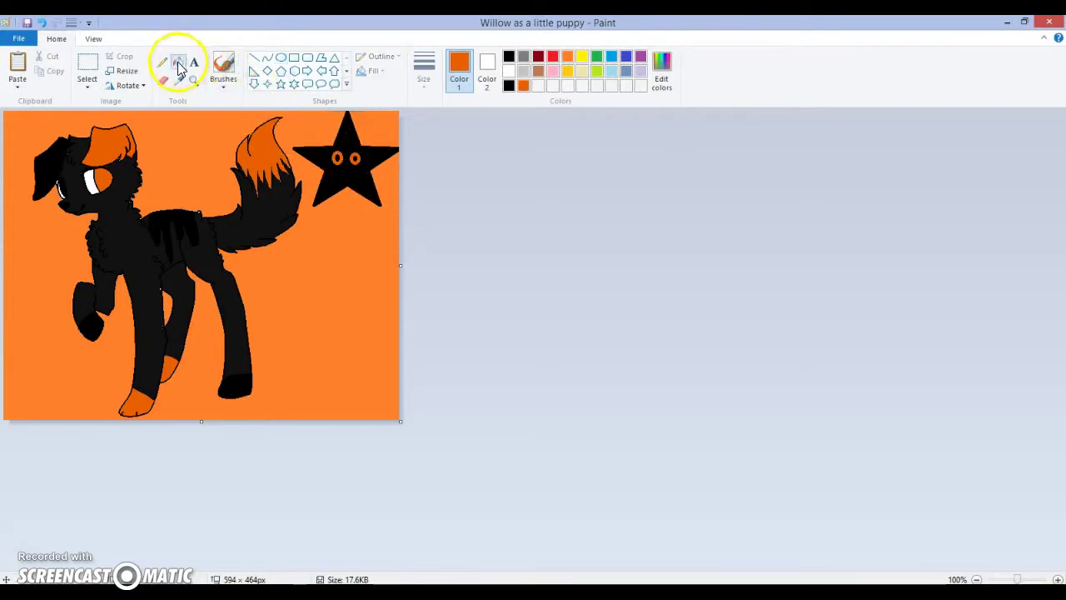
click(339, 156)
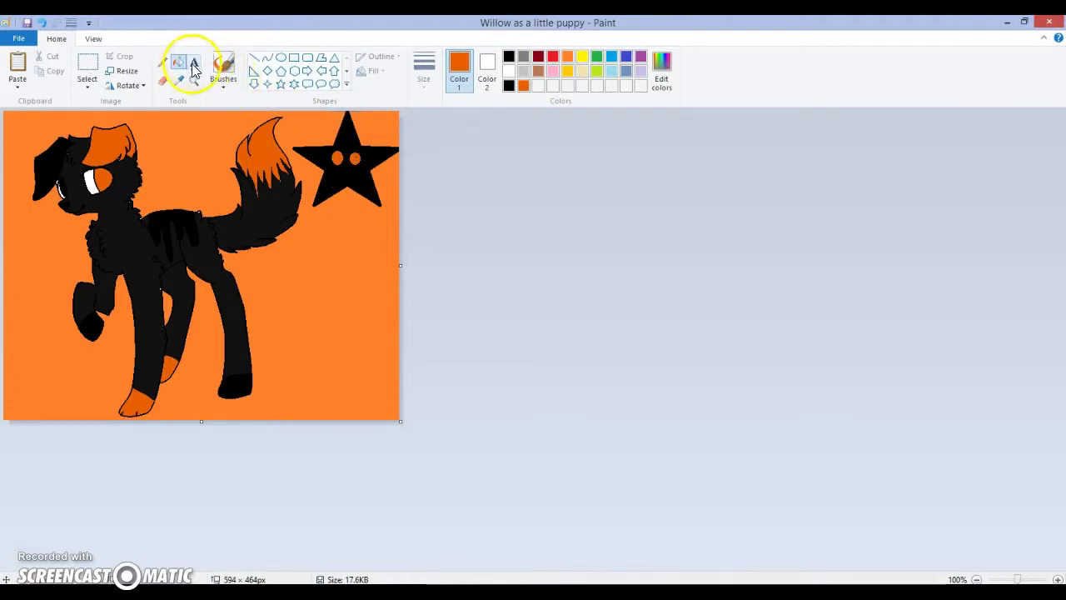
Paint a dark orange smile below the star's eyes and a small V-shaped brow mark above them with the brush
click(293, 305)
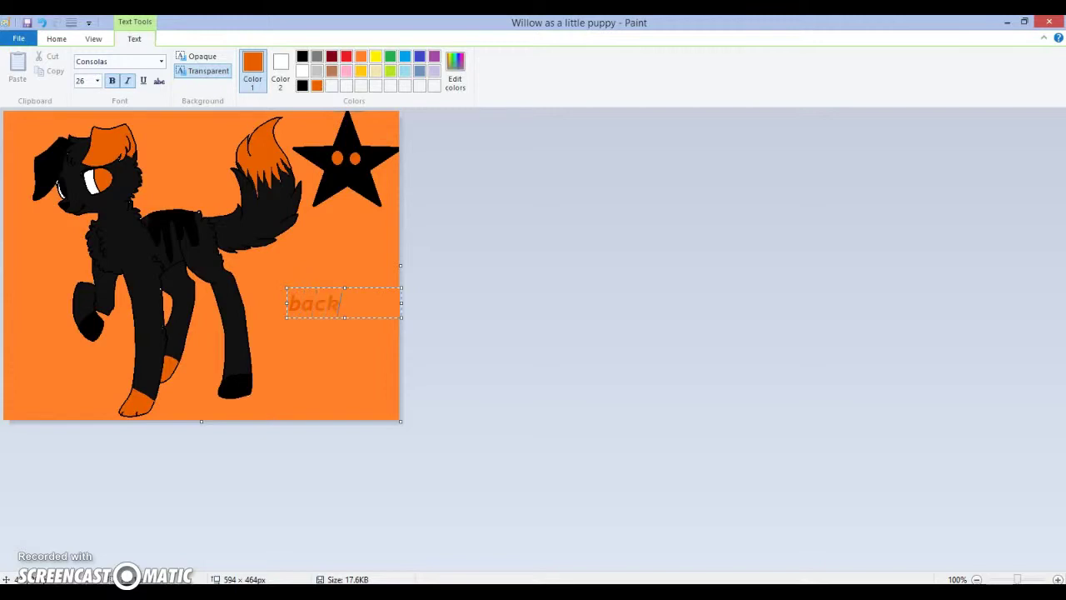
click(321, 248)
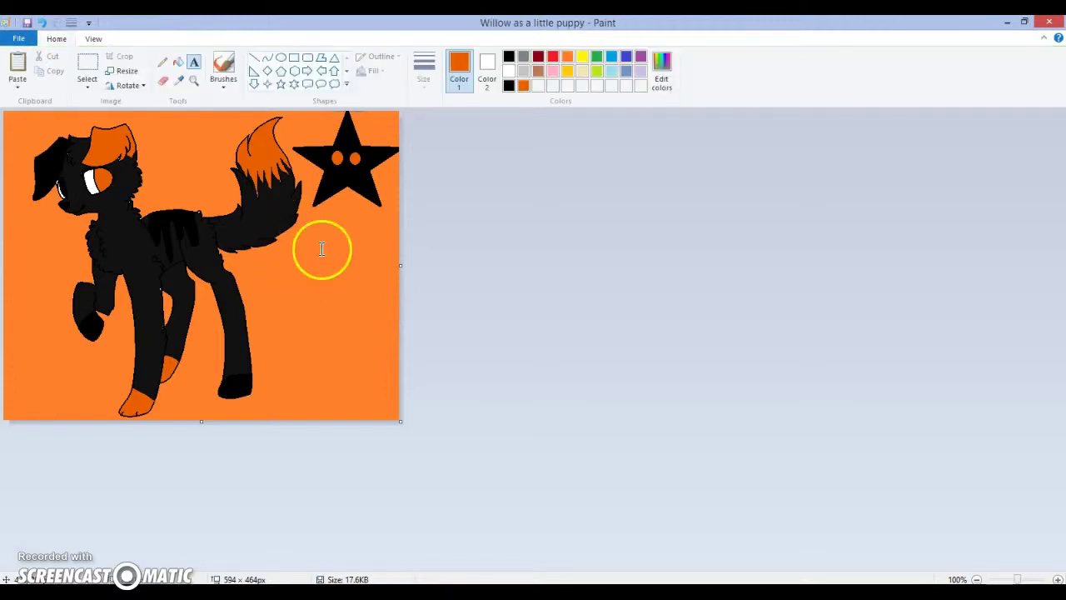
click(223, 75)
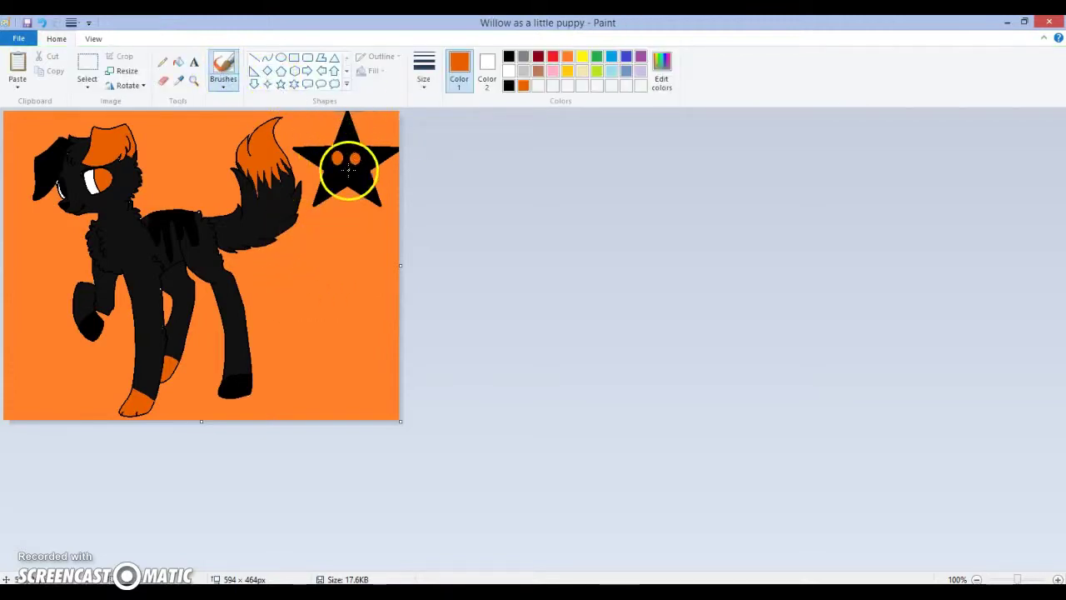
mouse_move(335, 175)
mouse_down()
mouse_move(358, 172)
mouse_move(347, 147)
mouse_up()
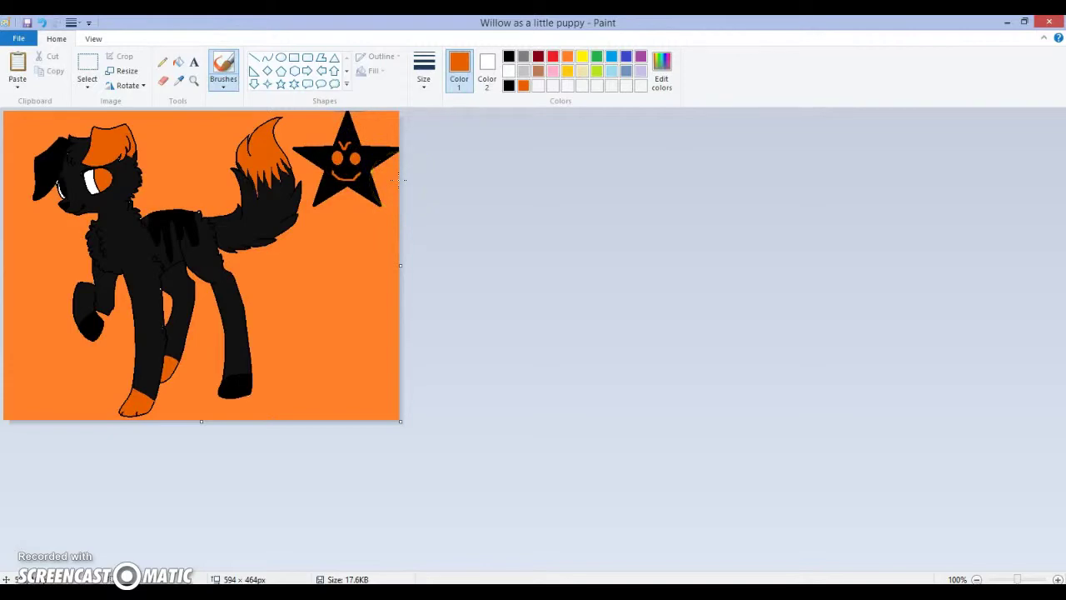
Switch to YouTube in the browser and open the video linked on the current video's end screen
click(1058, 25)
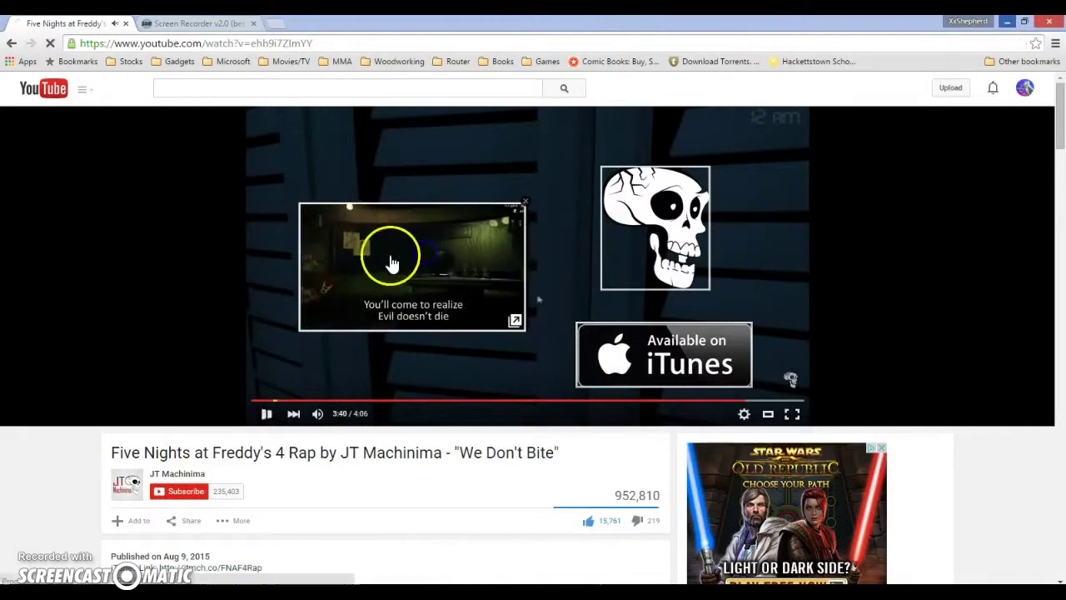
click(392, 263)
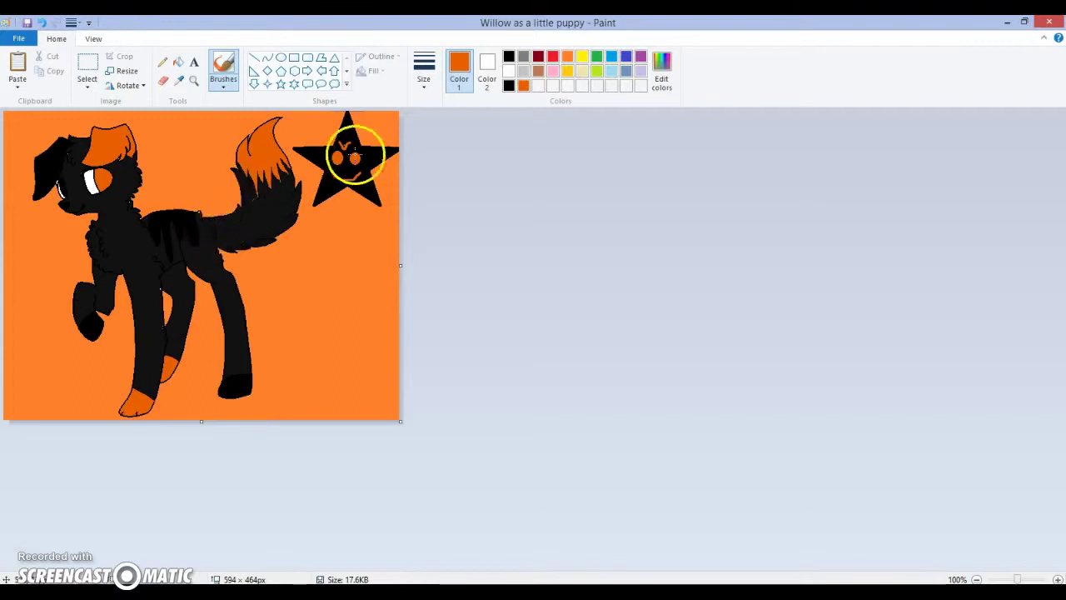
click(164, 67)
click(508, 58)
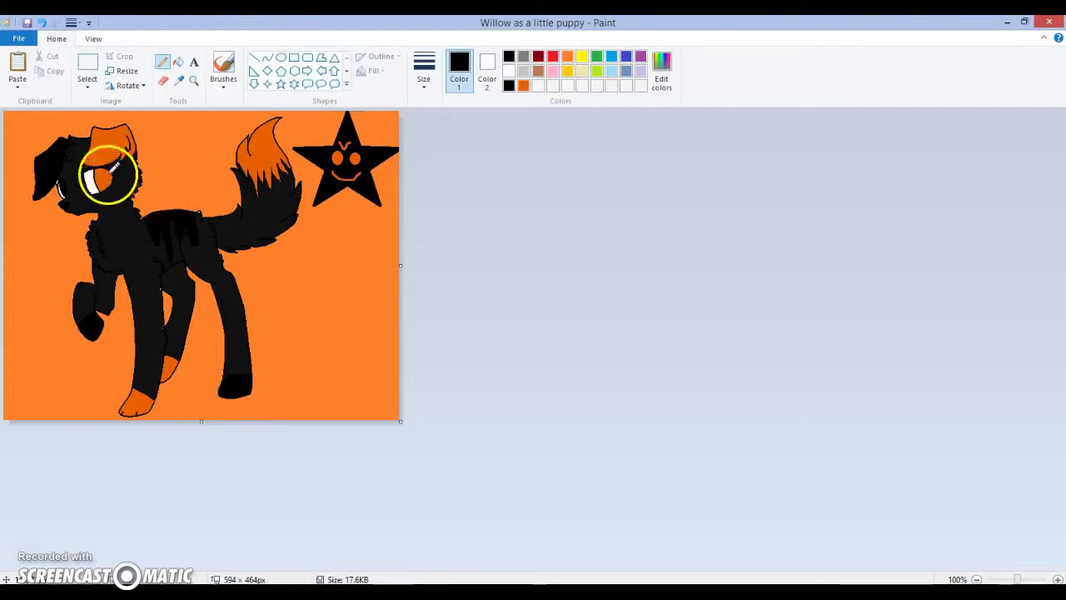
click(43, 23)
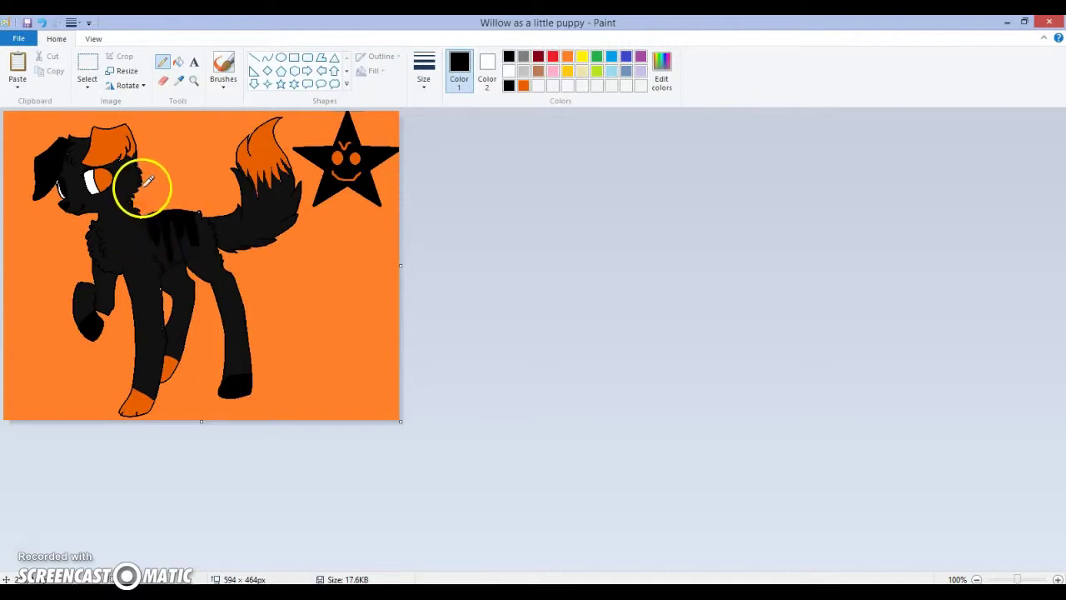
Draw two parallel slanted lines across the puppy's neck in the tail tip's dark orange and fill between them to form a collar
click(177, 63)
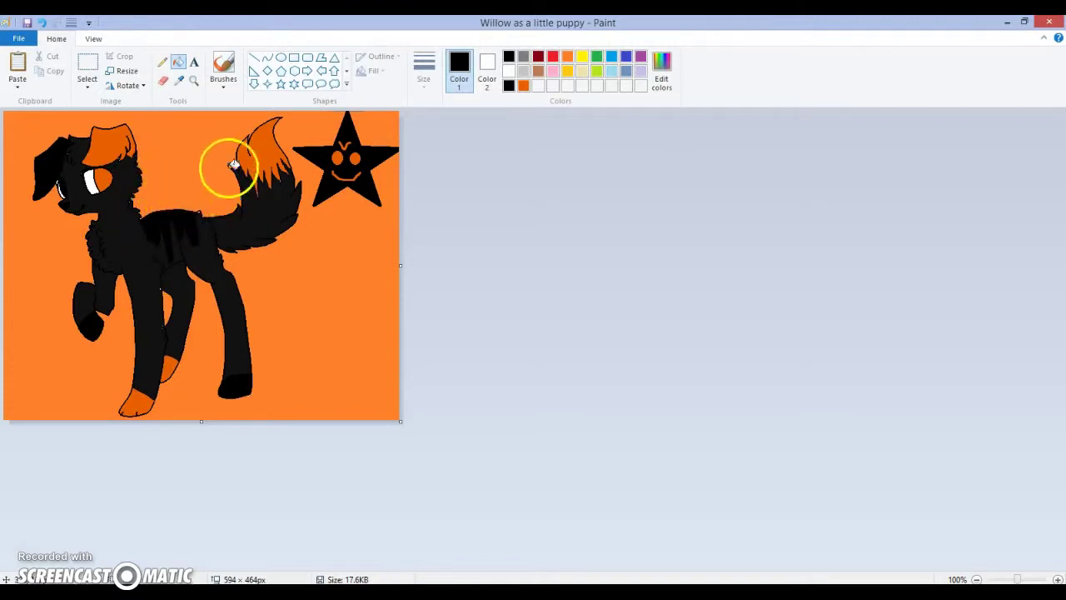
click(178, 79)
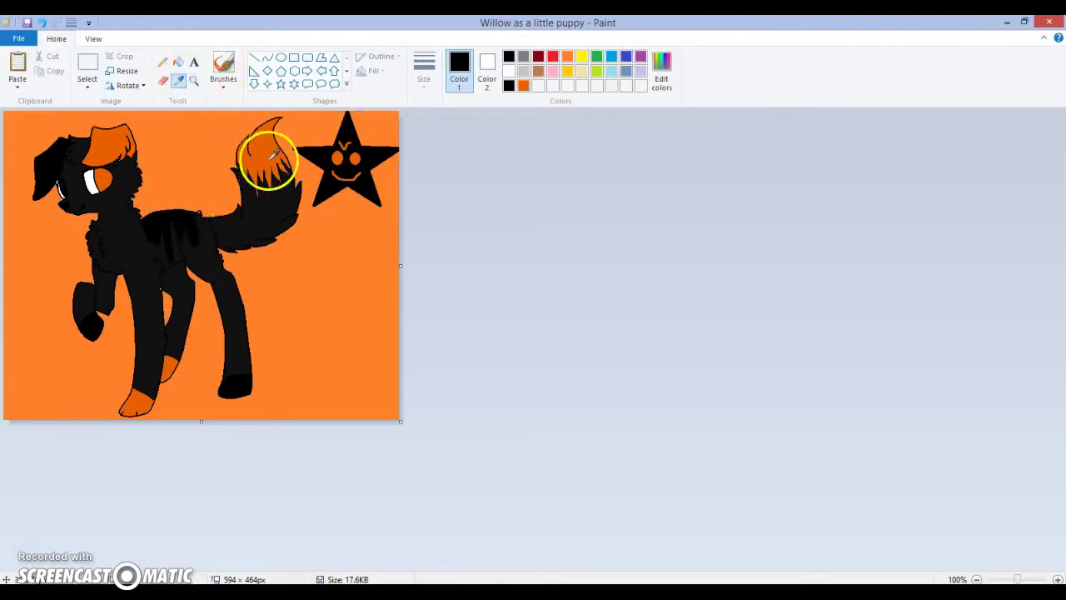
click(261, 160)
click(255, 58)
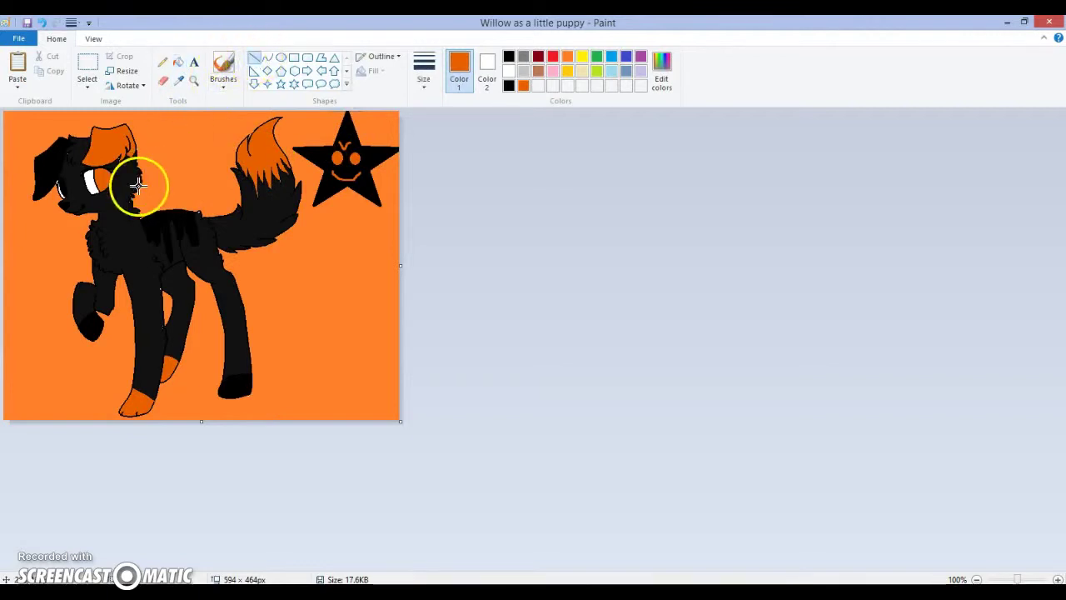
mouse_move(122, 203)
mouse_down()
mouse_move(132, 200)
mouse_move(124, 214)
mouse_move(134, 205)
mouse_up()
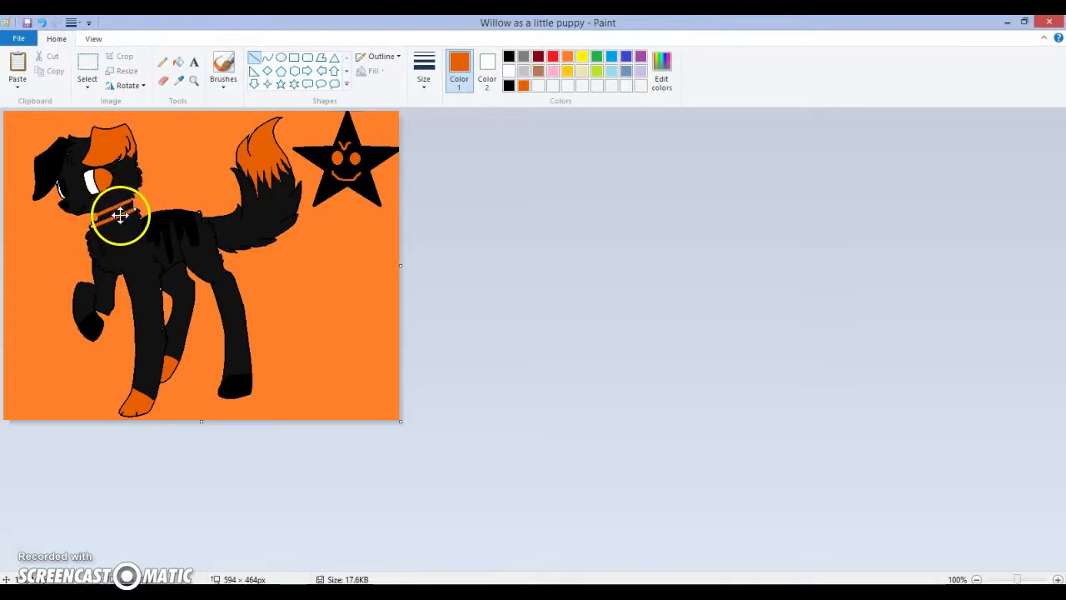
click(178, 61)
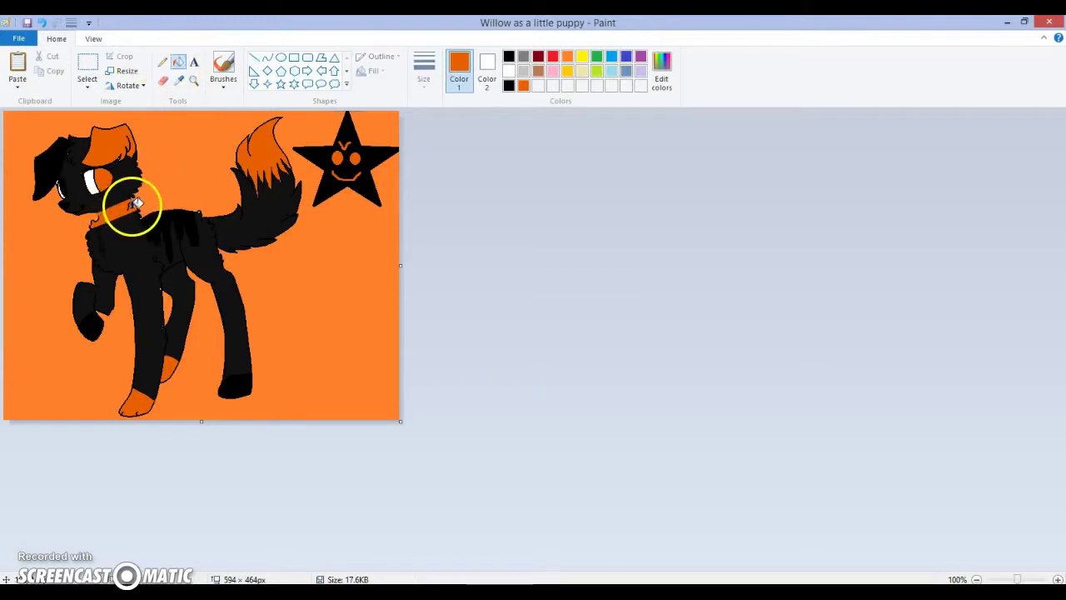
Brush dark orange over the remaining fur lines on the collar, changing the brush size to even out its edges
right_click(221, 66)
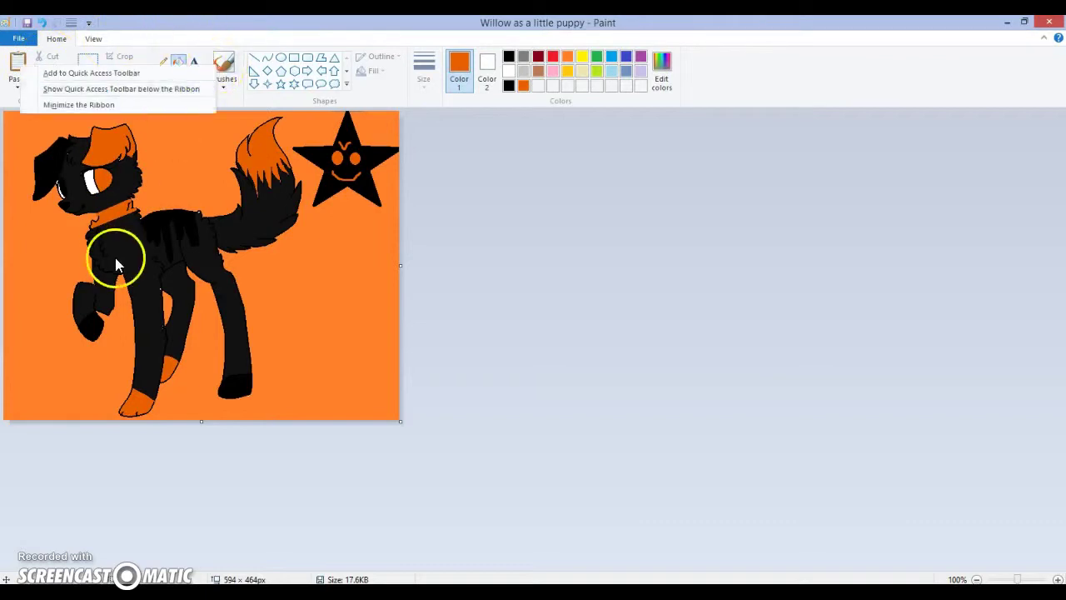
click(222, 68)
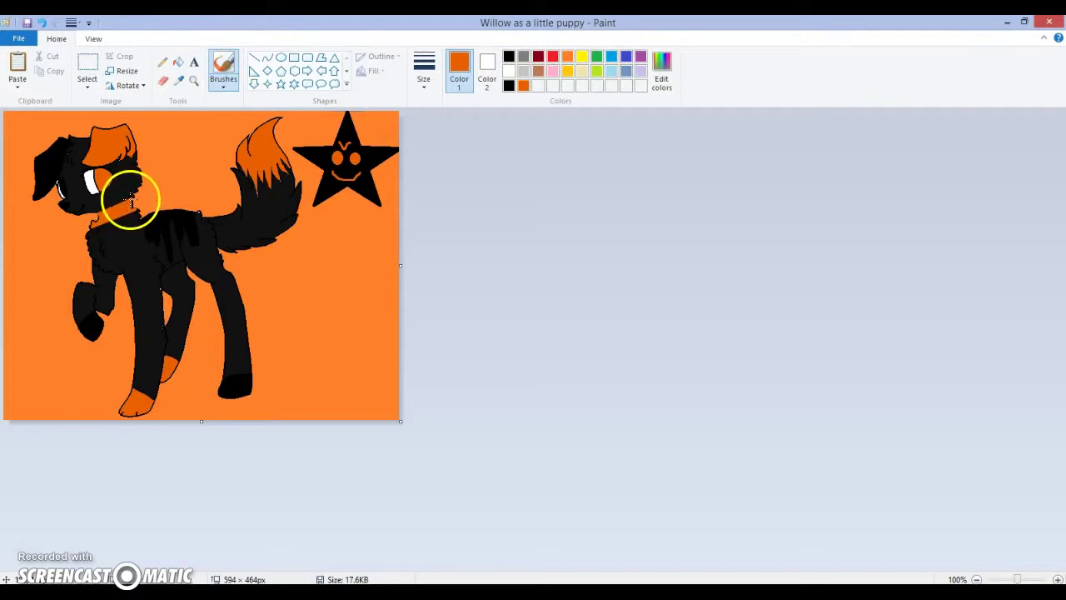
mouse_move(130, 200)
mouse_down()
mouse_move(95, 214)
mouse_move(93, 227)
mouse_move(99, 216)
mouse_move(106, 231)
mouse_move(104, 220)
mouse_move(121, 228)
mouse_move(160, 202)
mouse_move(96, 219)
mouse_up()
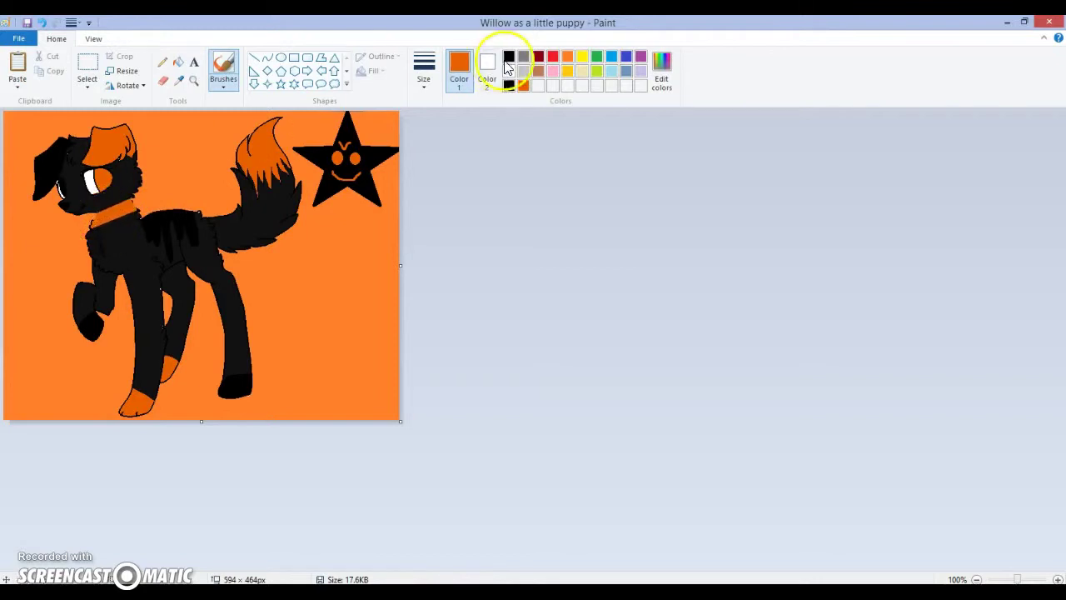
click(424, 73)
click(420, 179)
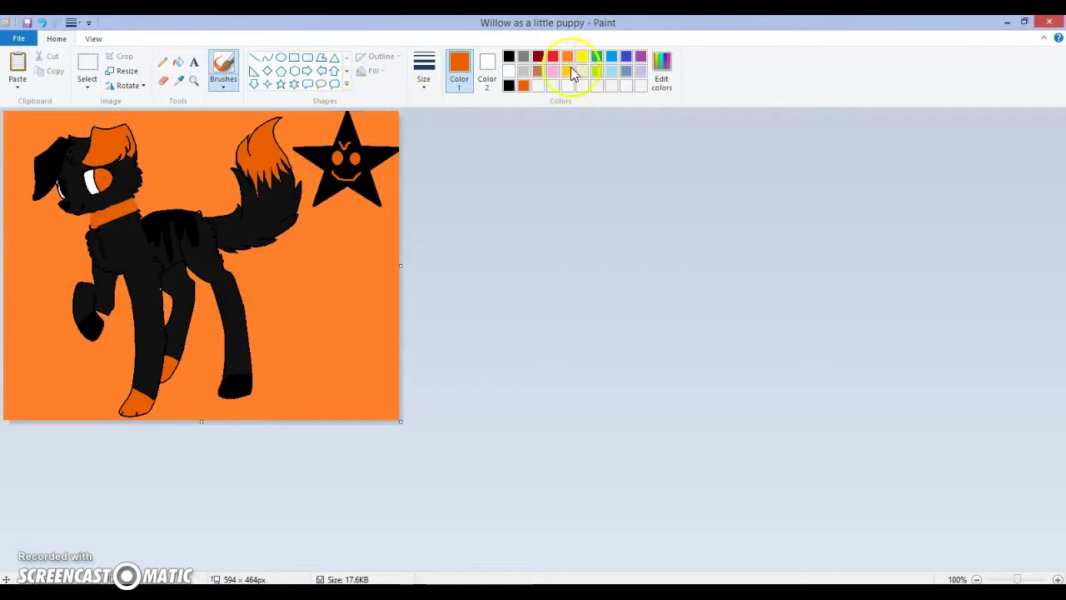
Paint white spikes and round white studs along the orange collar
click(511, 71)
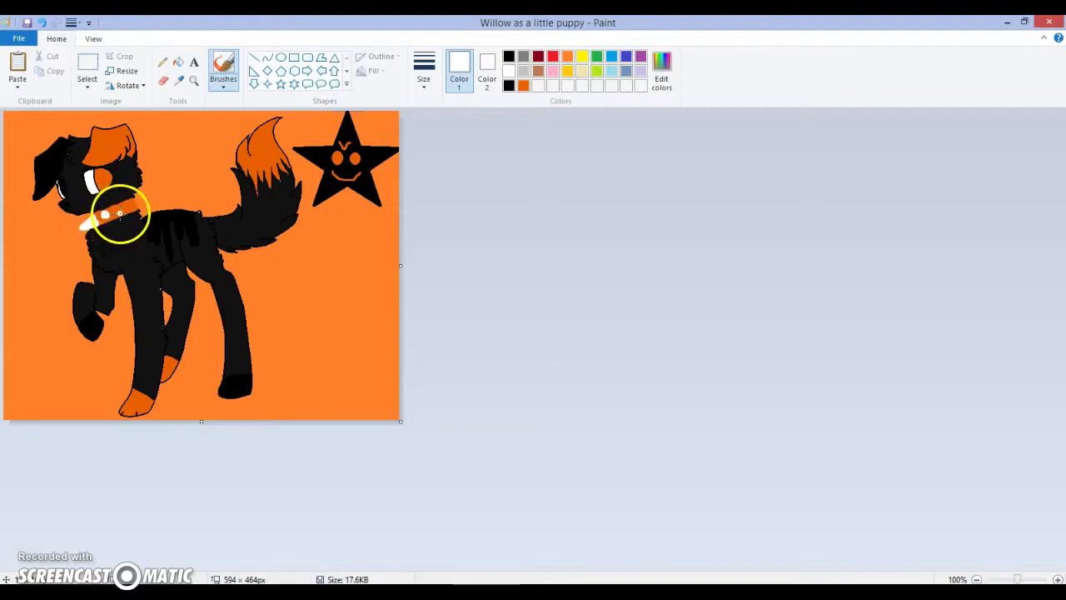
drag(120, 214, 123, 218)
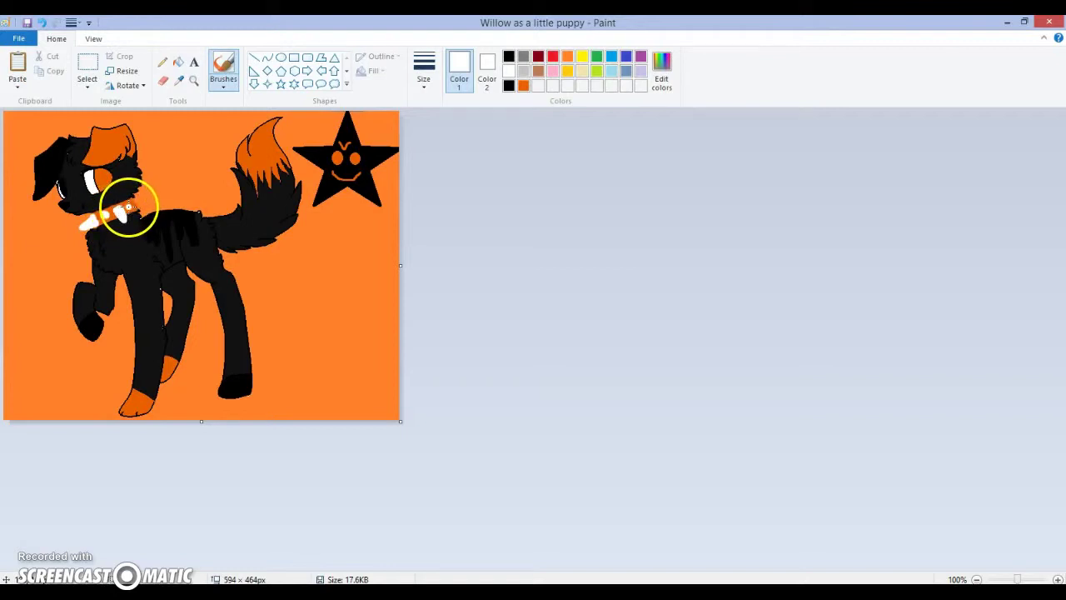
mouse_move(129, 207)
mouse_down()
mouse_move(153, 195)
mouse_move(141, 206)
mouse_up()
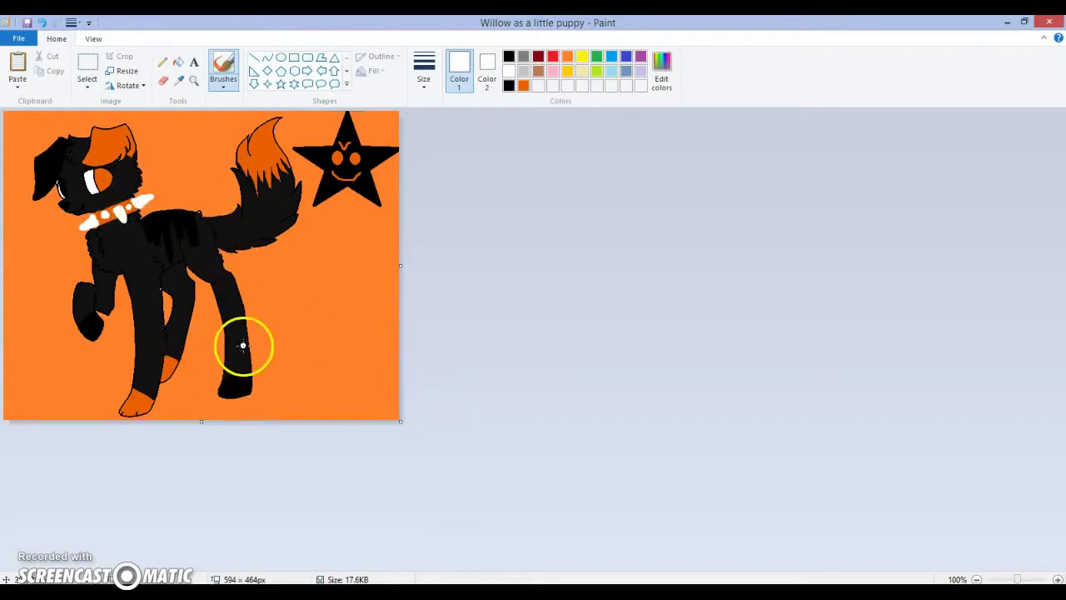
Sample the dark body colour and pencil small toe lines on the black hind paw and the raised front paw
click(179, 79)
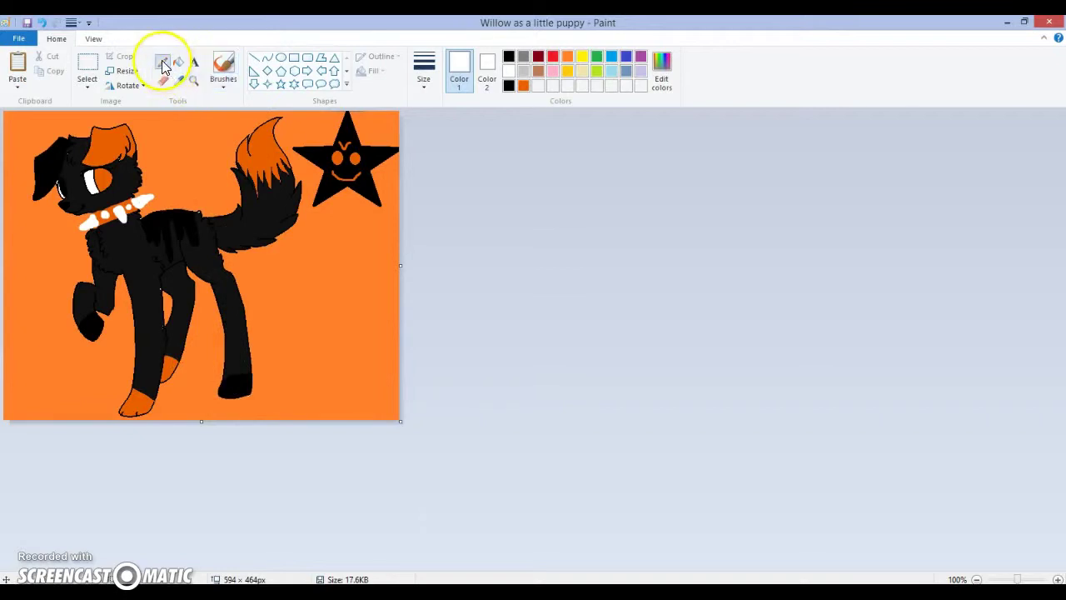
click(144, 248)
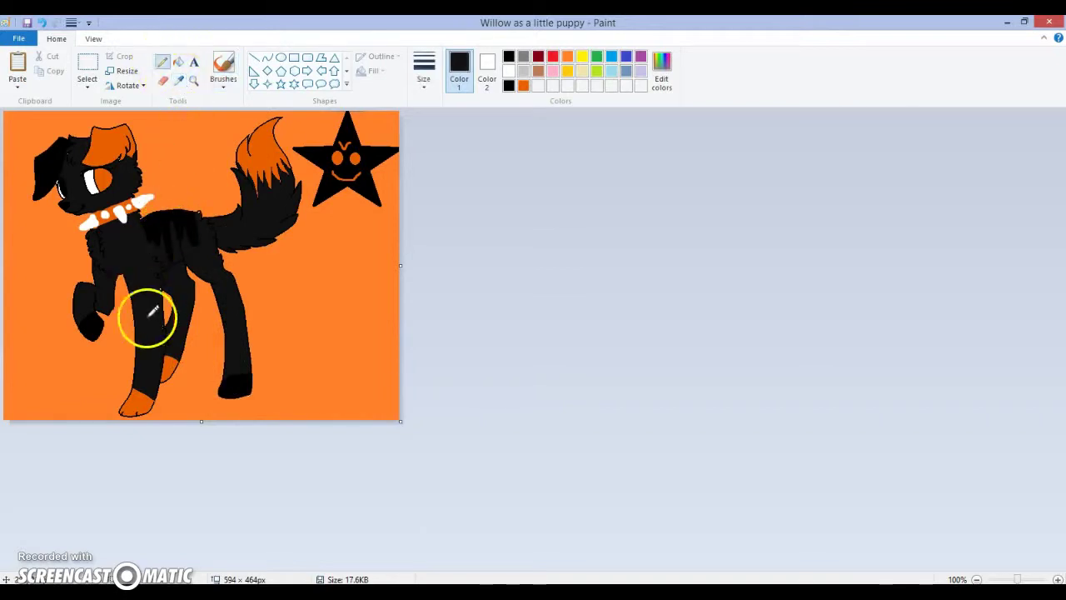
drag(226, 398, 224, 390)
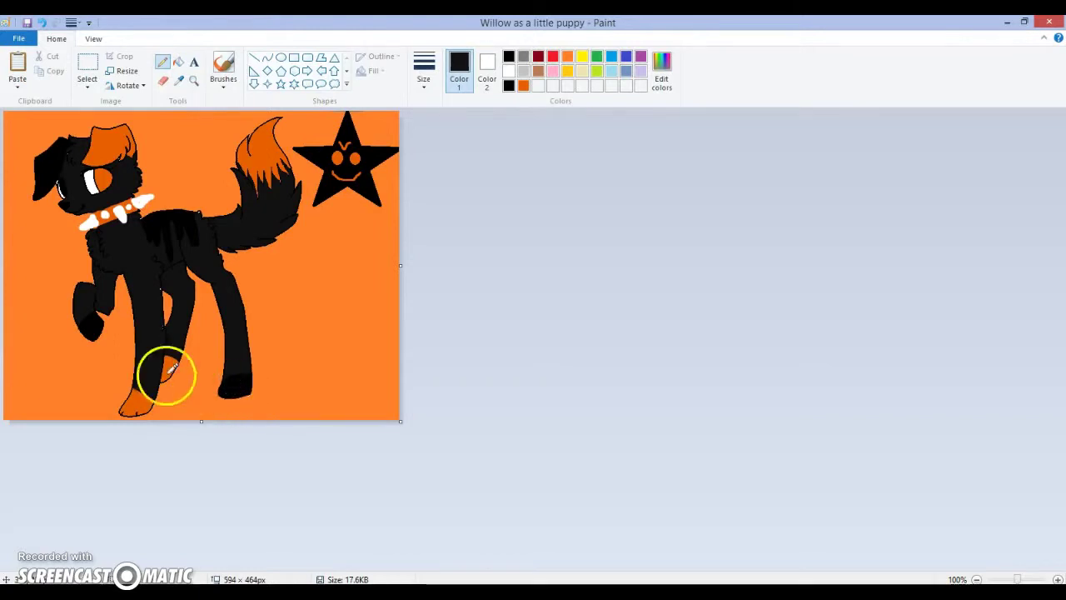
drag(96, 341, 89, 329)
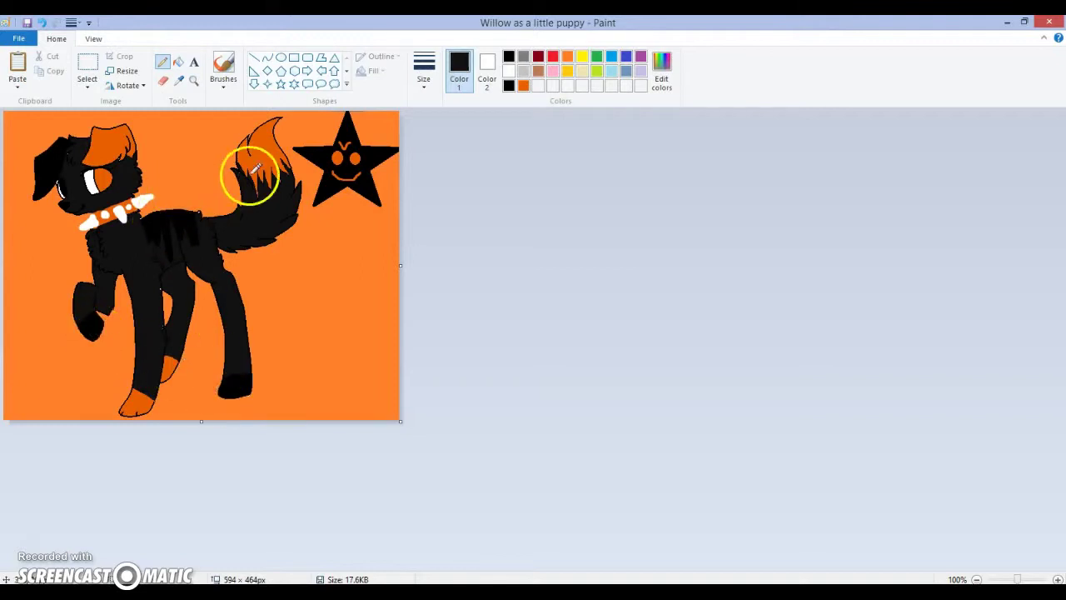
Pencil the words "Happy Halloween!" in dark orange on the background between the star and the lower edge of the picture
click(525, 85)
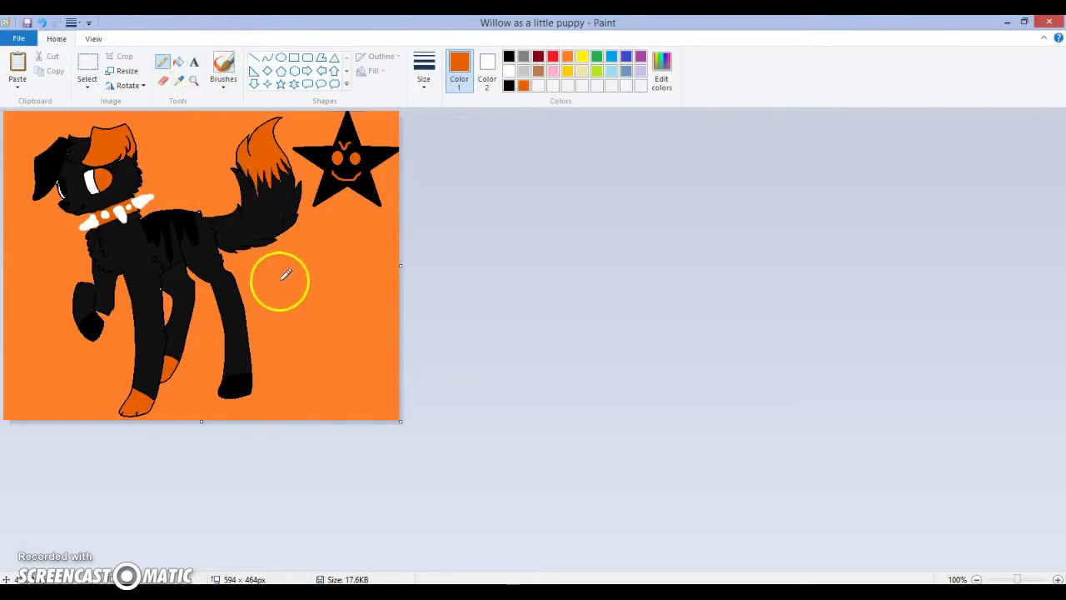
drag(282, 279, 283, 295)
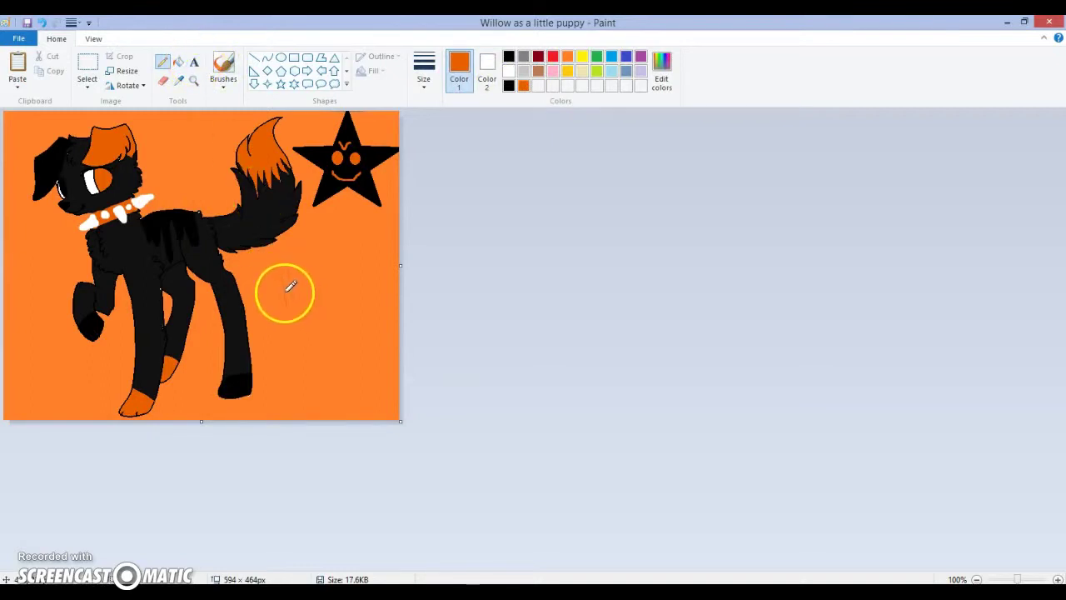
mouse_move(305, 280)
mouse_down()
mouse_move(299, 294)
mouse_move(316, 294)
mouse_up()
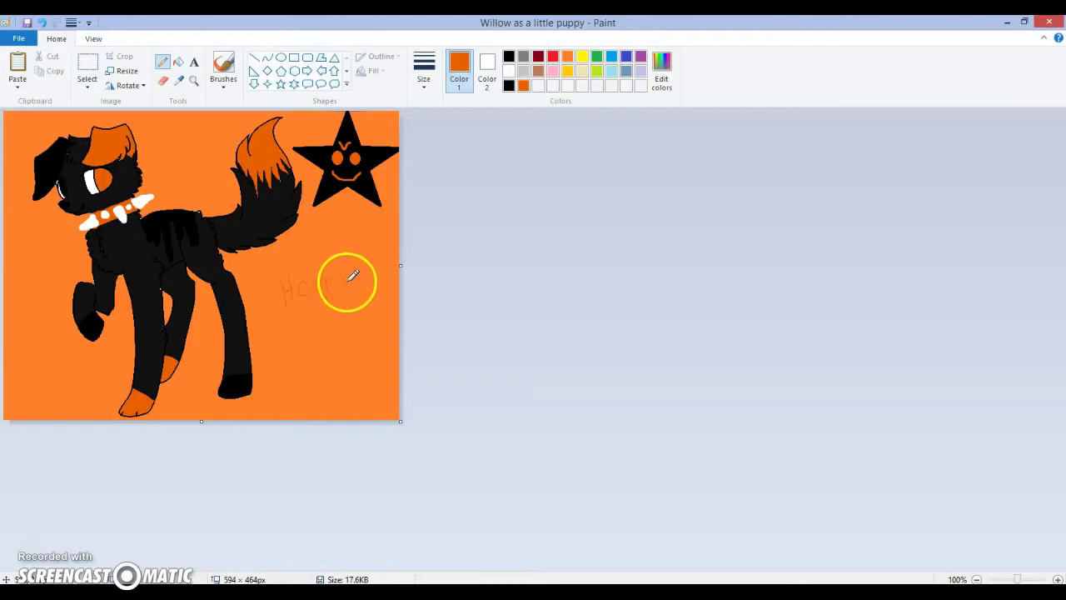
mouse_move(290, 317)
mouse_down()
mouse_move(291, 340)
mouse_move(300, 332)
mouse_up()
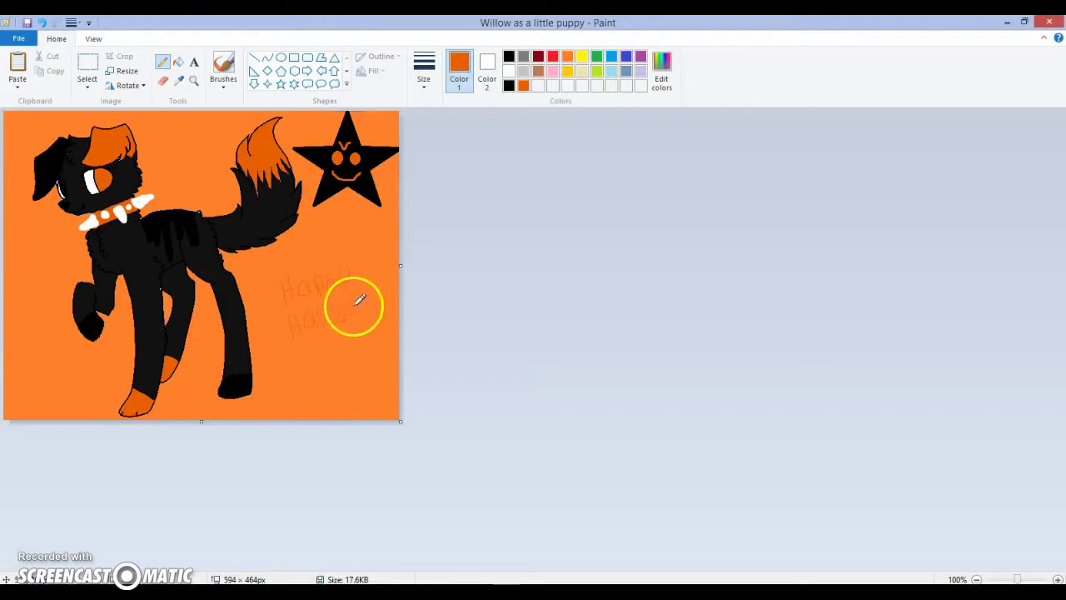
mouse_move(363, 289)
mouse_down()
mouse_move(382, 288)
mouse_move(379, 271)
mouse_move(394, 273)
mouse_up()
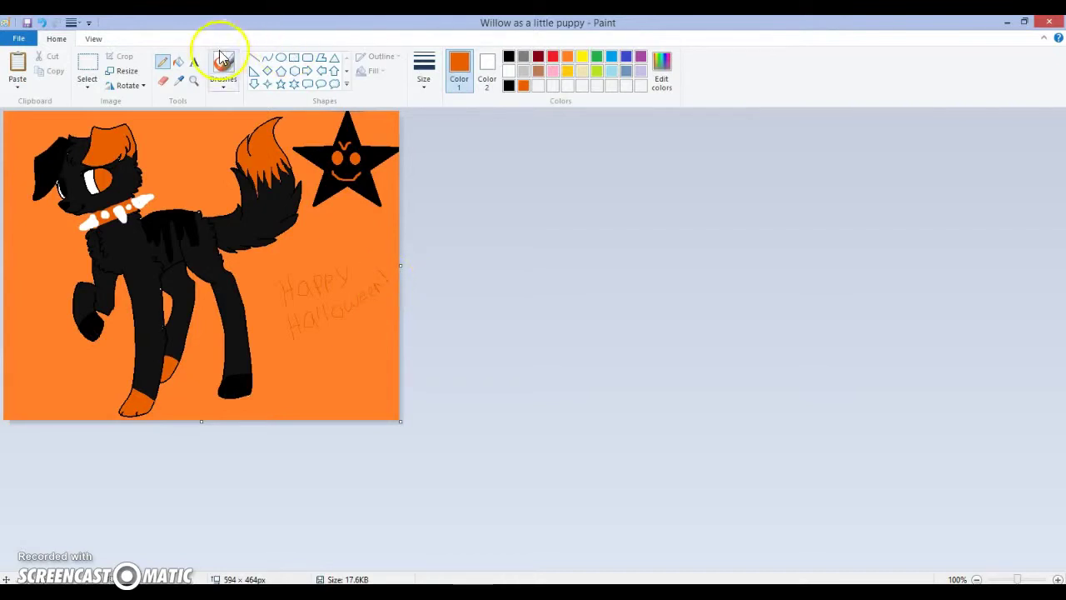
Add the text "Willow" in black bold italic Consolas, size 26, along the picture's lower edge beside the hind paw
click(193, 62)
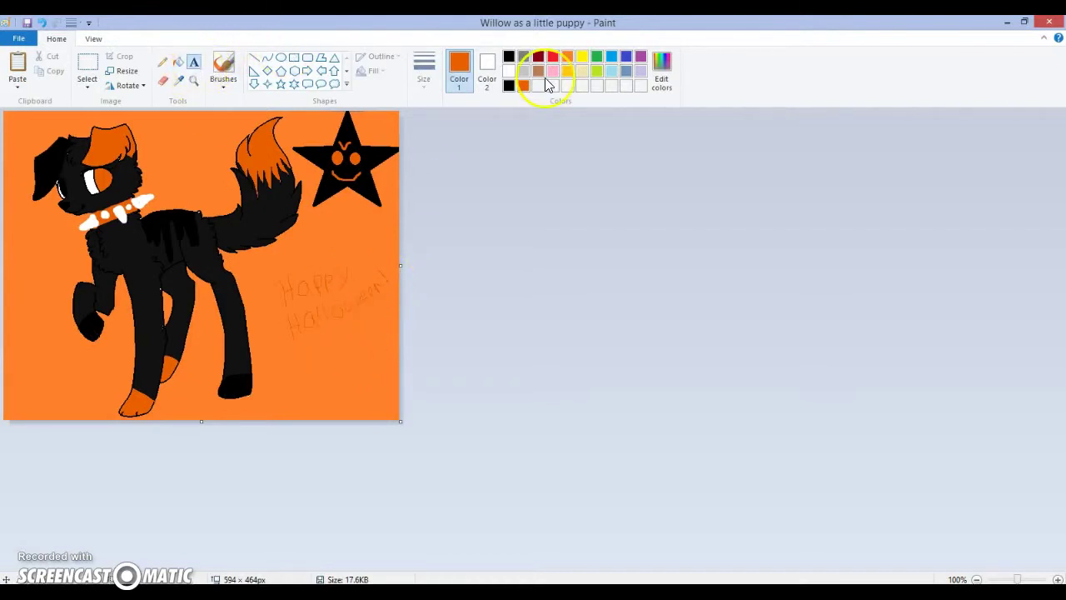
click(507, 60)
click(276, 383)
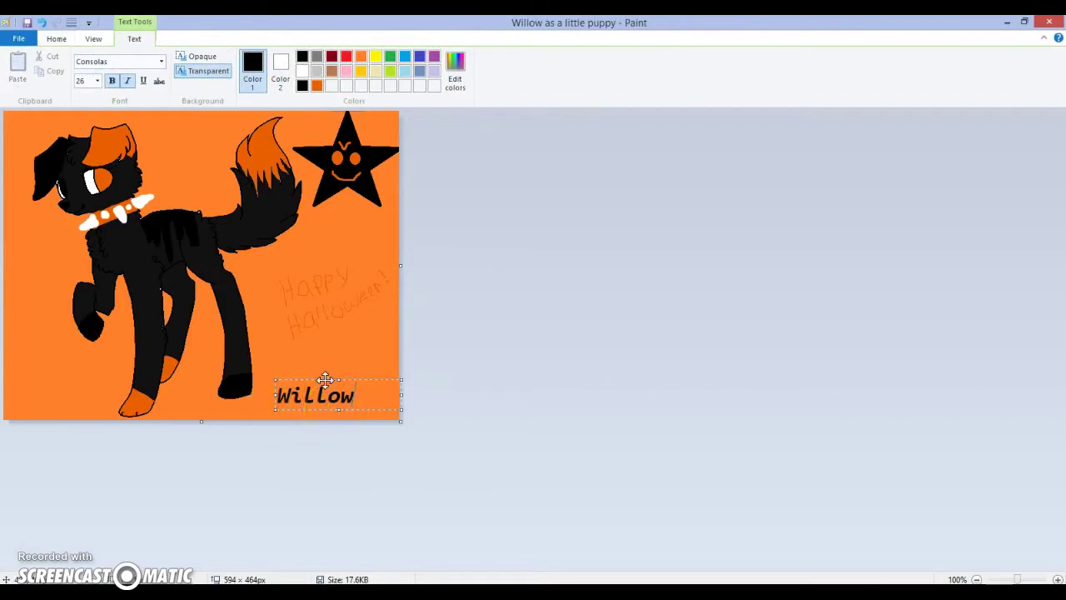
drag(324, 380, 324, 392)
click(351, 364)
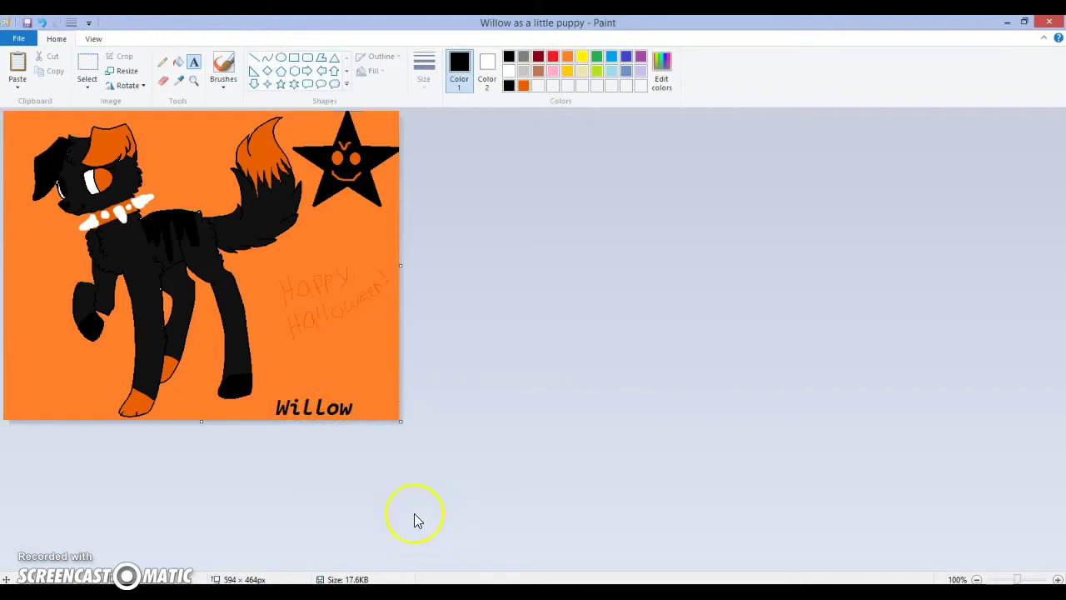
Set the secondary colour to the background orange and move the "Willow" lettering into the picture's lower-right corner
click(87, 64)
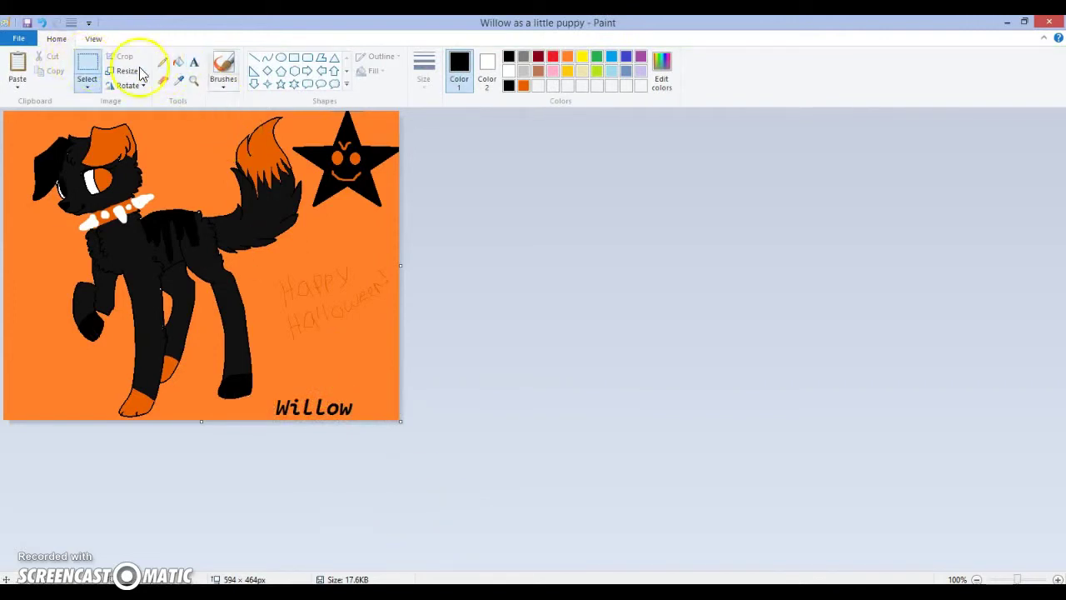
click(568, 70)
click(567, 56)
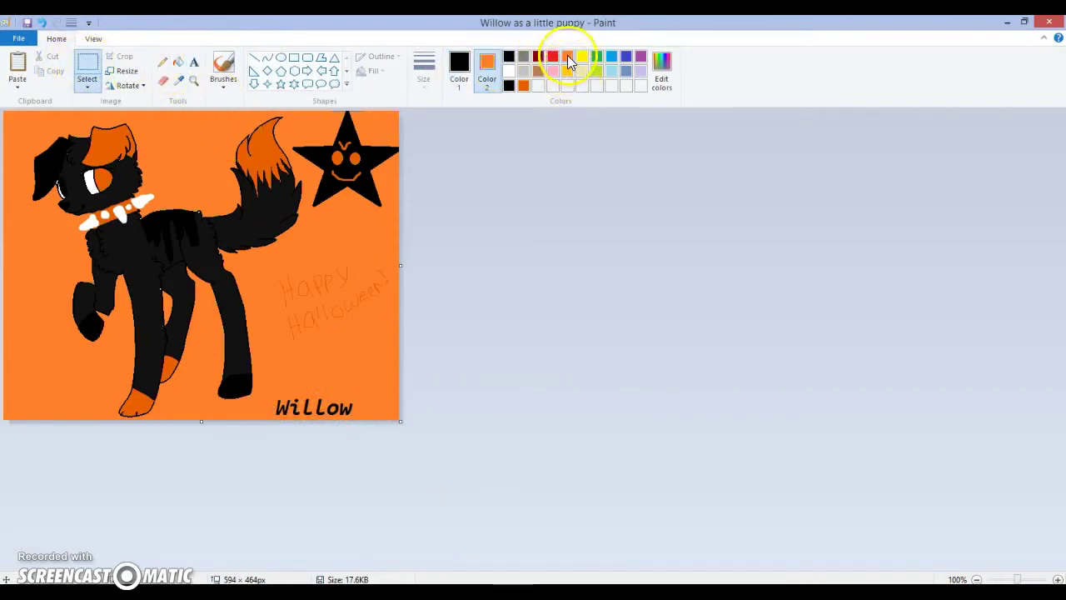
drag(276, 382, 366, 412)
click(352, 354)
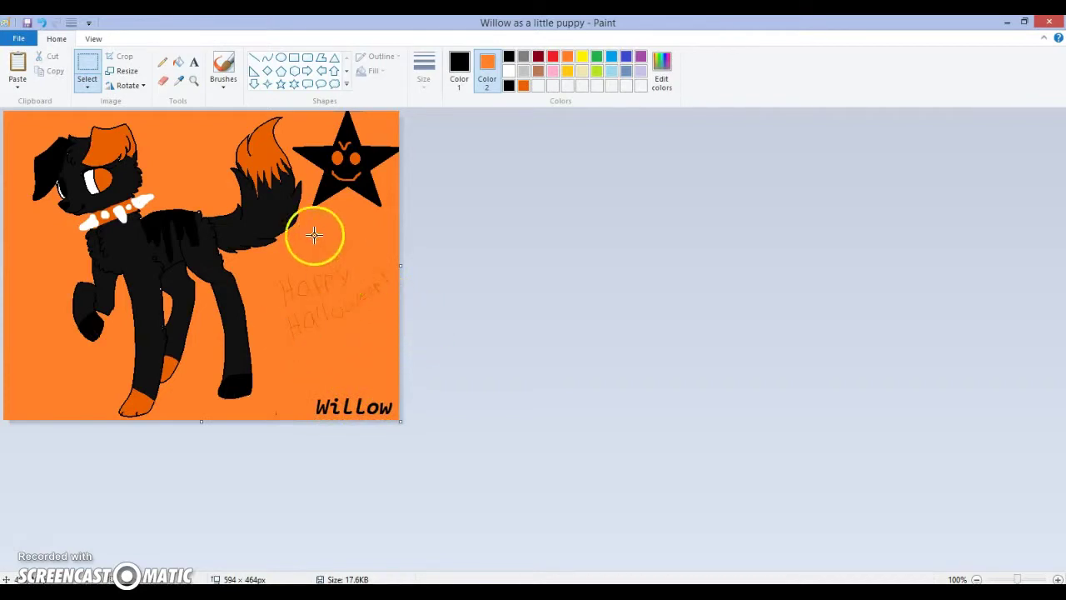
Select the "Happy Halloween!" lettering, enlarge it slightly and shift it up and left to fit inside the picture
drag(262, 266, 411, 367)
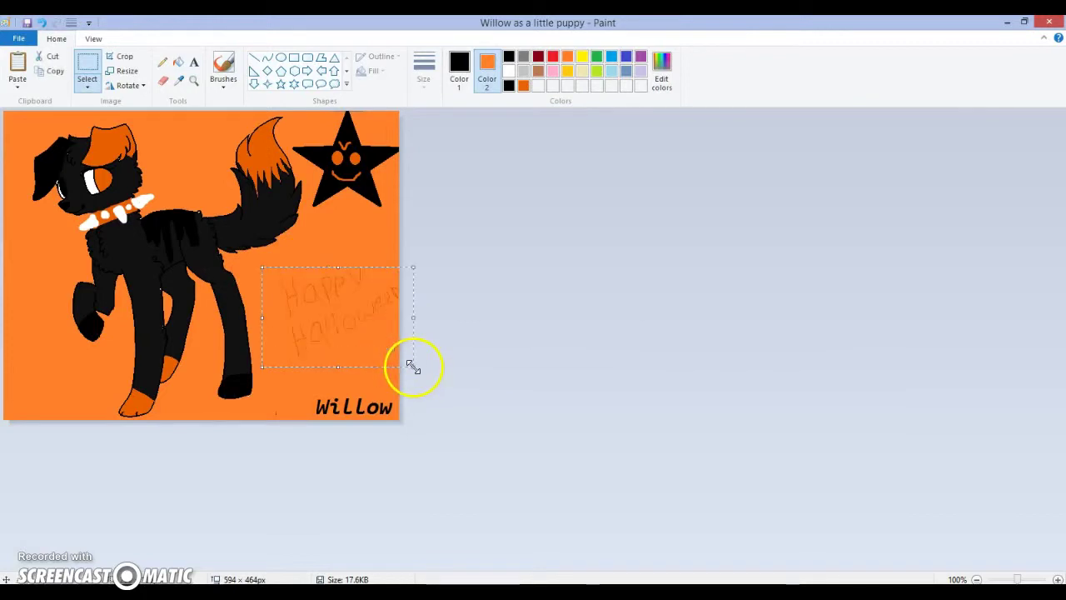
mouse_move(352, 326)
mouse_down()
mouse_move(331, 317)
mouse_move(340, 318)
mouse_up()
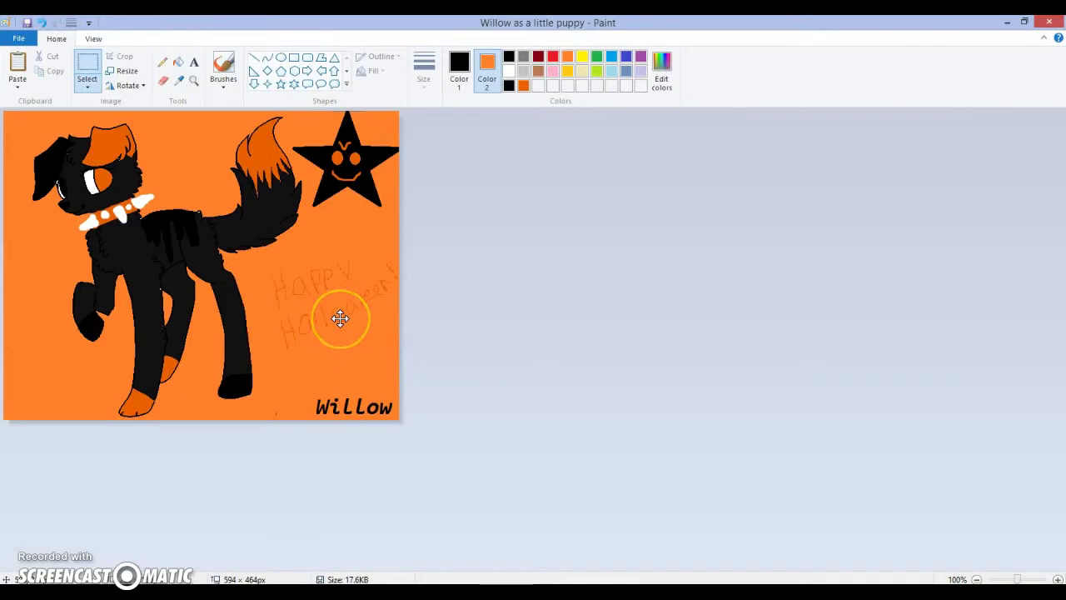
click(314, 379)
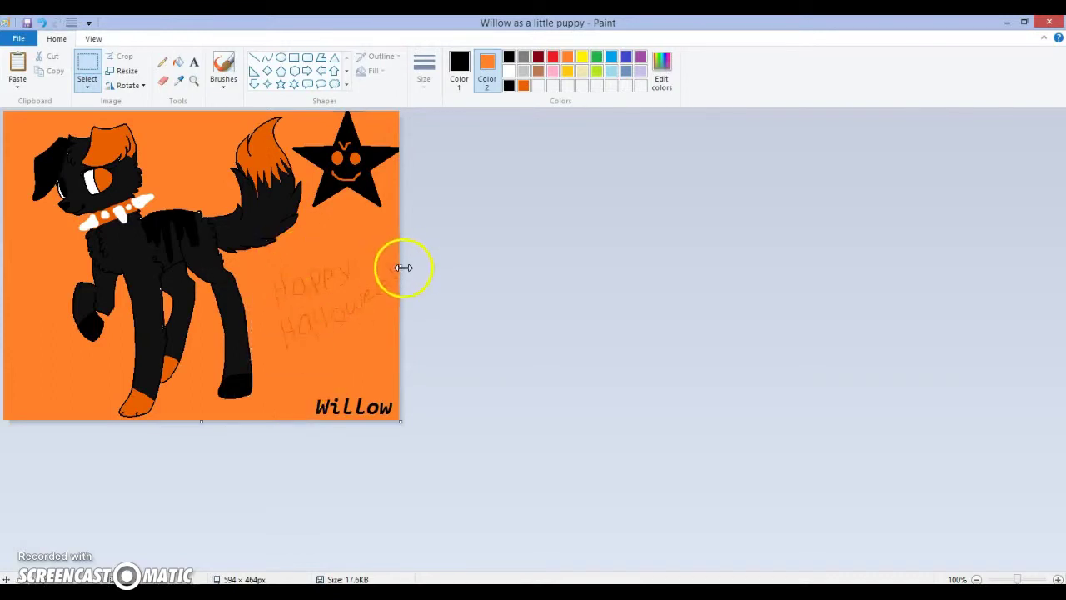